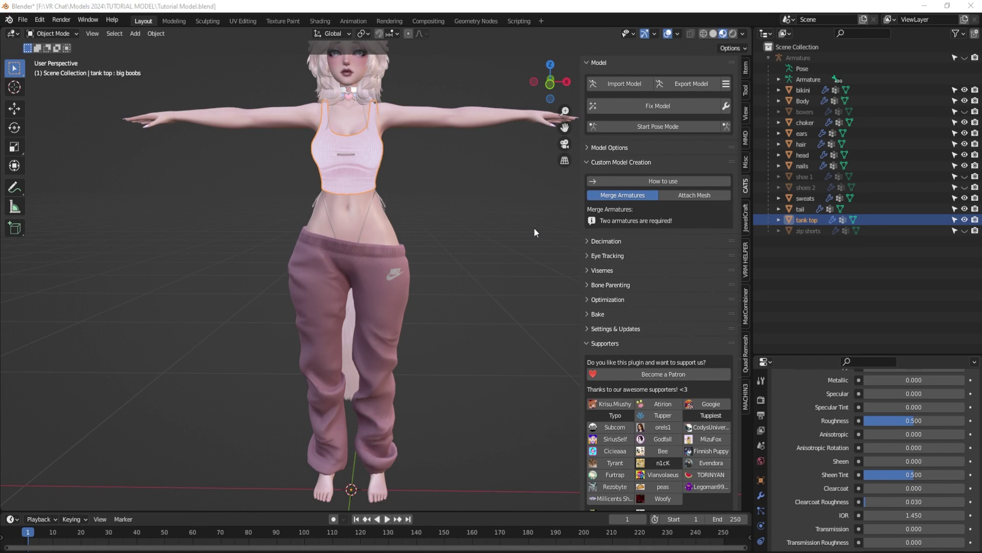
Orbit and zoom around the avatar, deselecting the tank top, to view it from several angles
scroll(534, 228, down, 4)
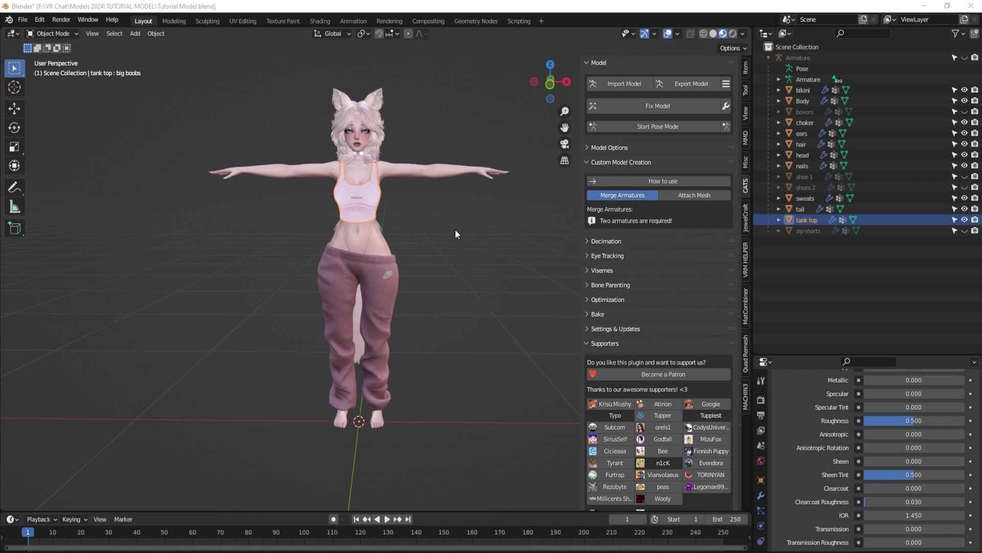
scroll(482, 268, up, 2)
middle_drag(481, 268, 436, 292)
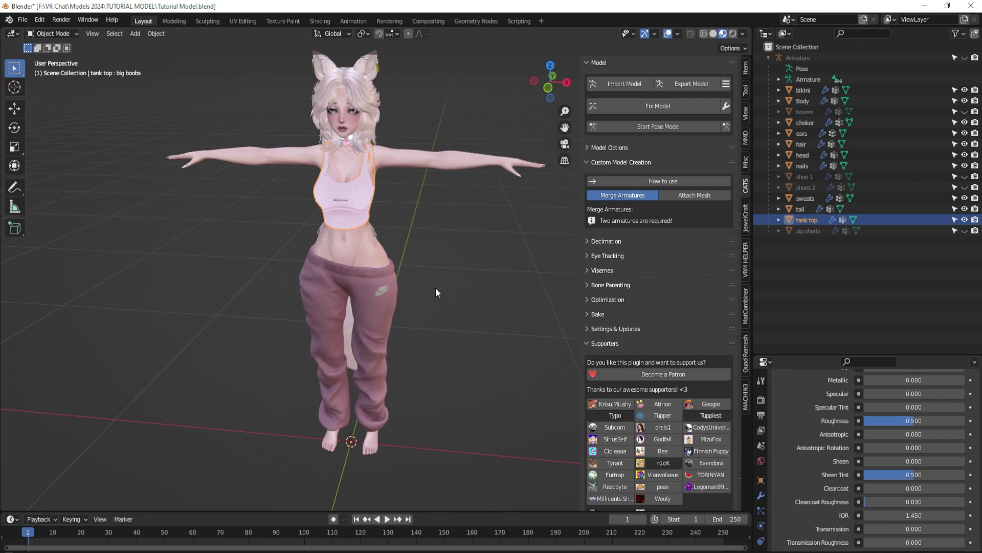
click(426, 243)
middle_drag(421, 250, 437, 235)
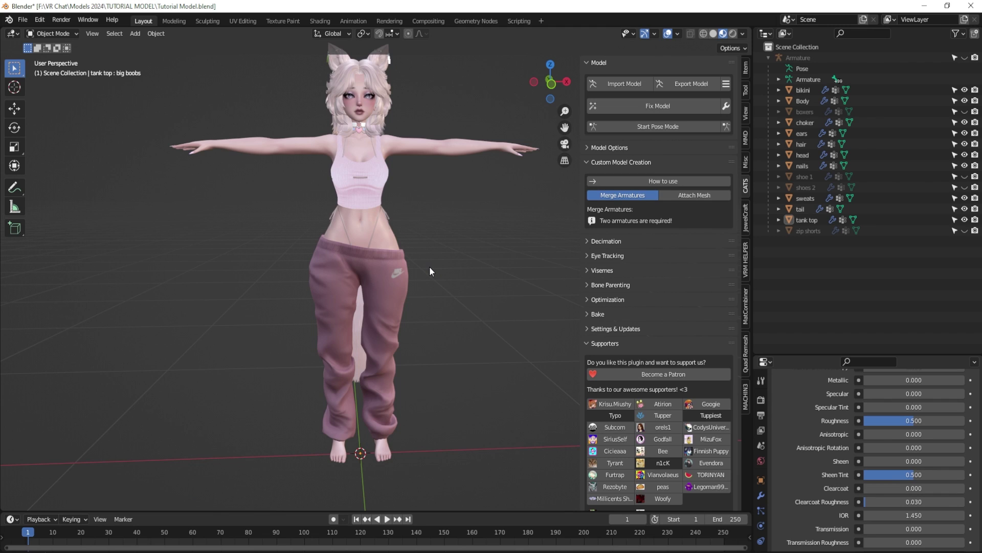
scroll(430, 272, up, 2)
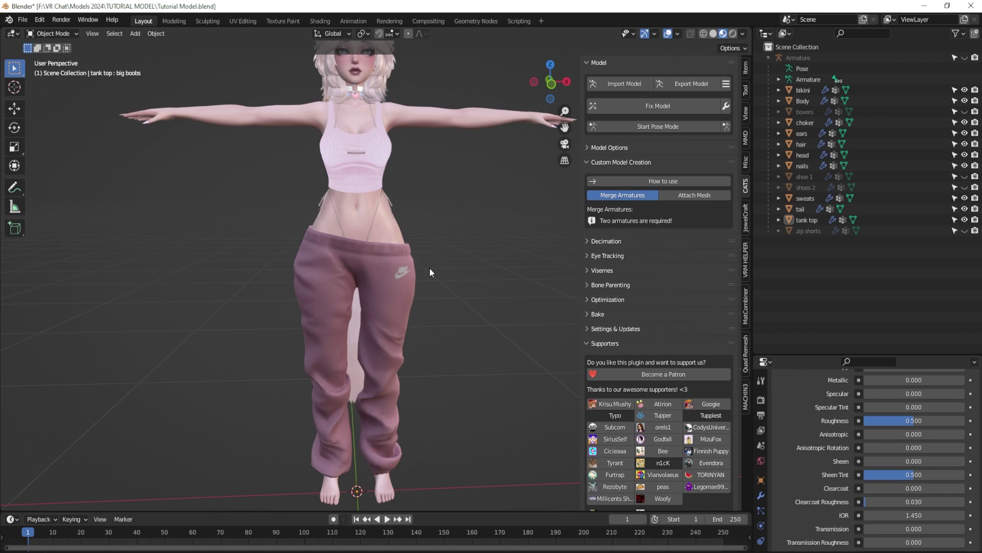
middle_drag(429, 267, 365, 403)
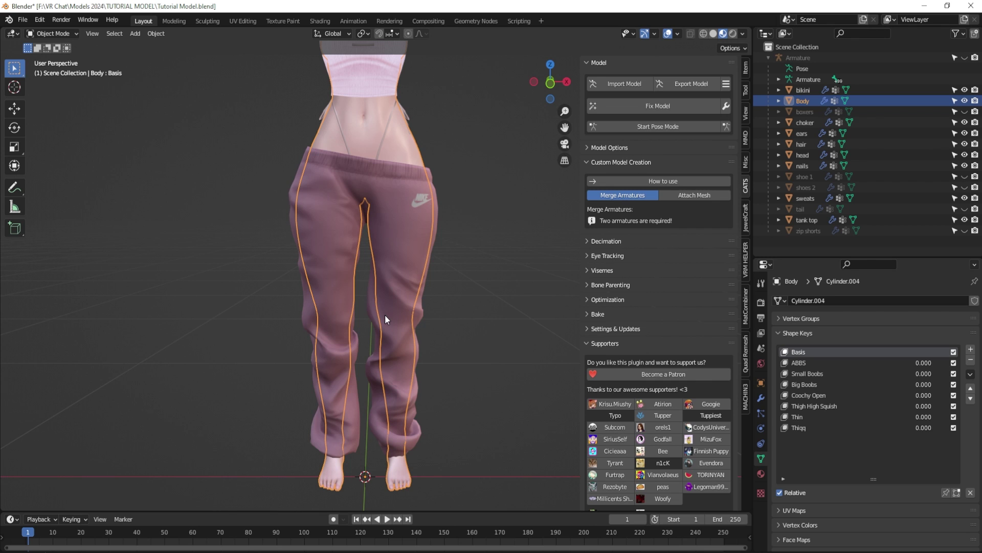
Orbit around the legs, then pan and zoom up to frame the avatar's torso and face
scroll(385, 314, up, 2)
middle_drag(411, 333, 399, 336)
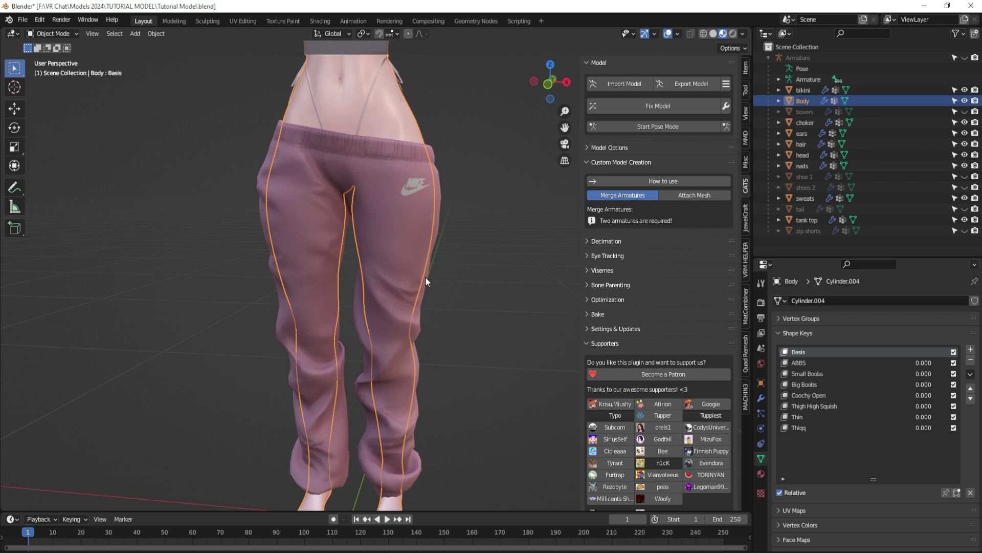
shift+middle_drag(462, 232, 459, 370)
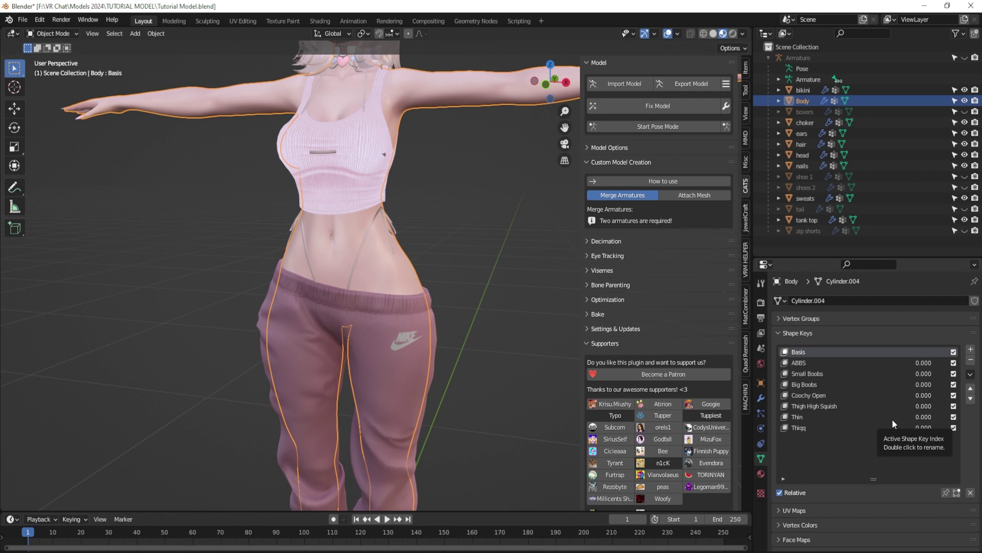
scroll(892, 419, down, 1)
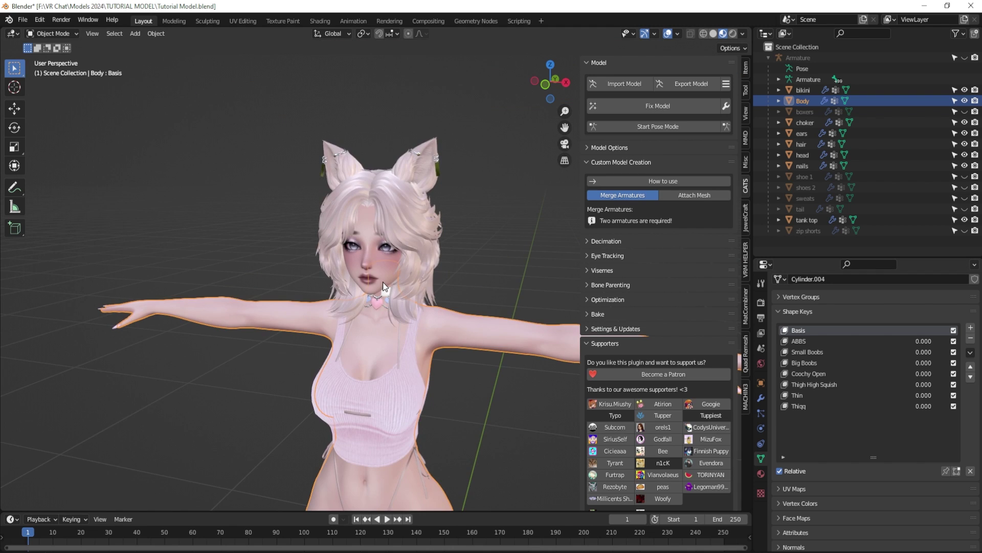
scroll(382, 281, up, 6)
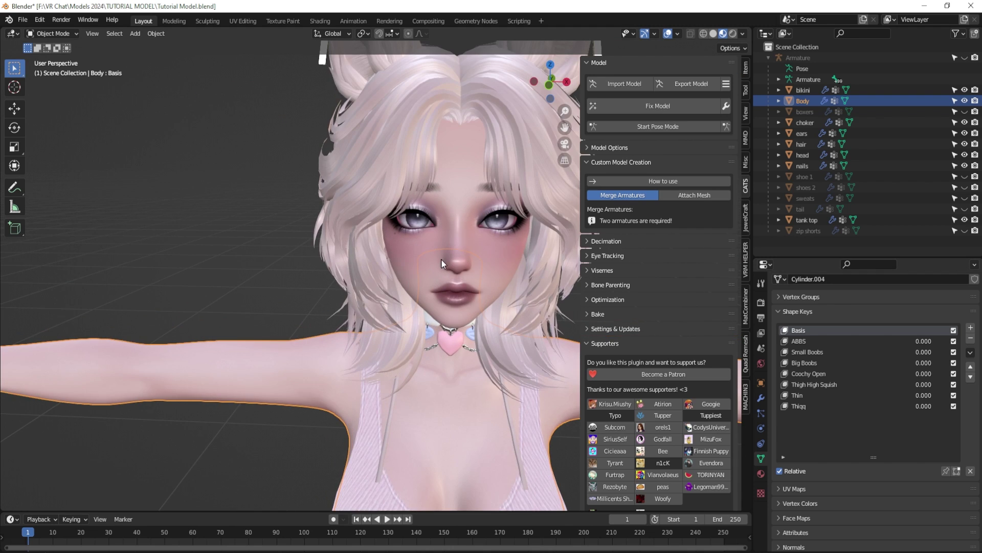
scroll(399, 271, up, 2)
Select the head mesh and enlarge the Properties editor and its Shape Keys list
click(398, 274)
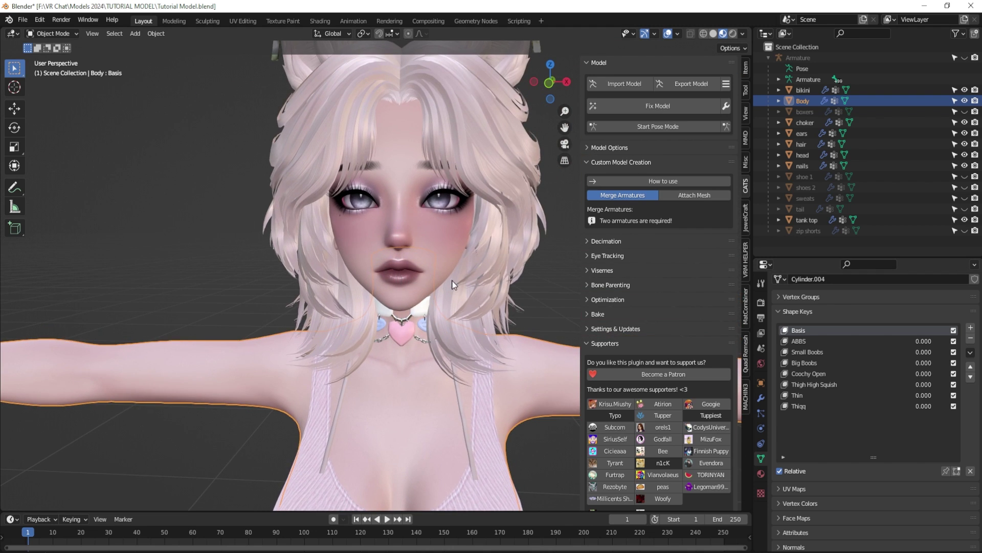
drag(847, 259, 847, 119)
drag(872, 348, 873, 459)
scroll(913, 356, down, 4)
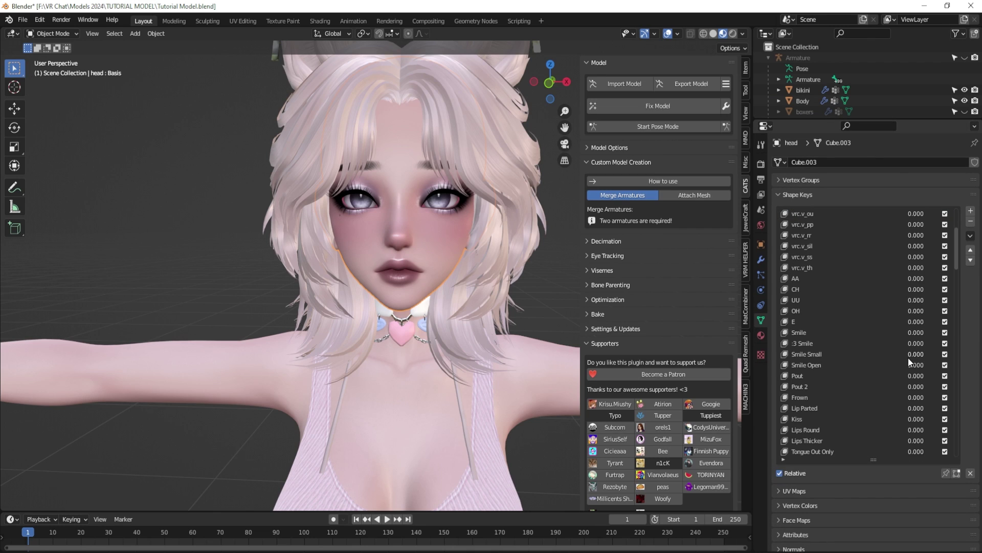
Set the Smile Small, Blink Happy and Brow Happy shape keys to 1.000
drag(916, 354, 952, 354)
scroll(846, 372, down, 8)
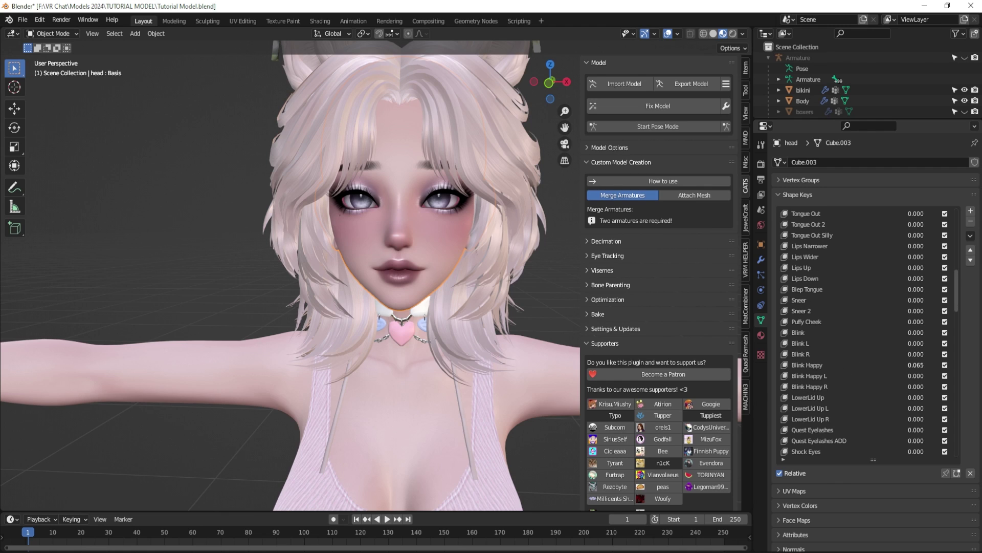
drag(916, 365, 951, 365)
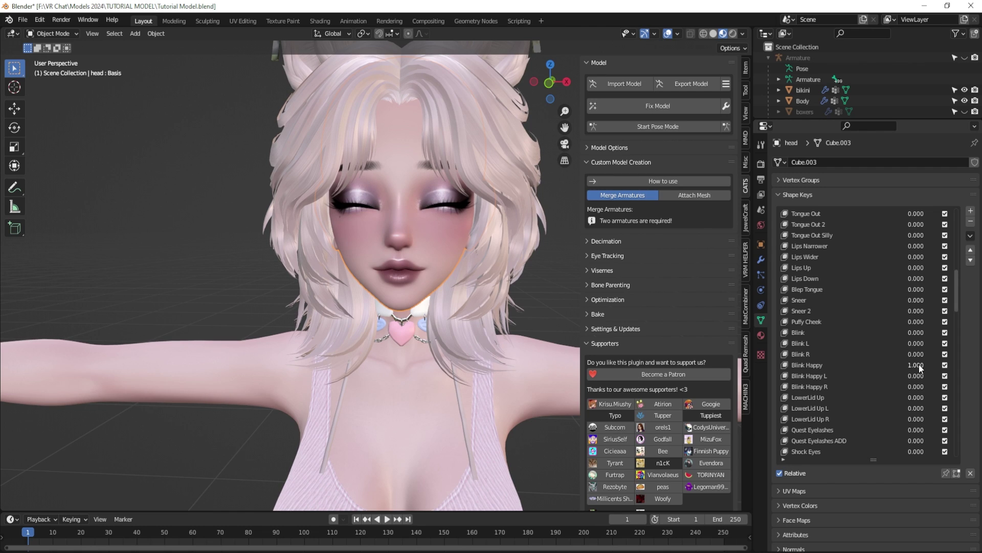
mouse_move(919, 365)
mouse_down()
mouse_move(894, 364)
mouse_move(916, 364)
mouse_up()
scroll(916, 365, down, 10)
drag(915, 408, 931, 408)
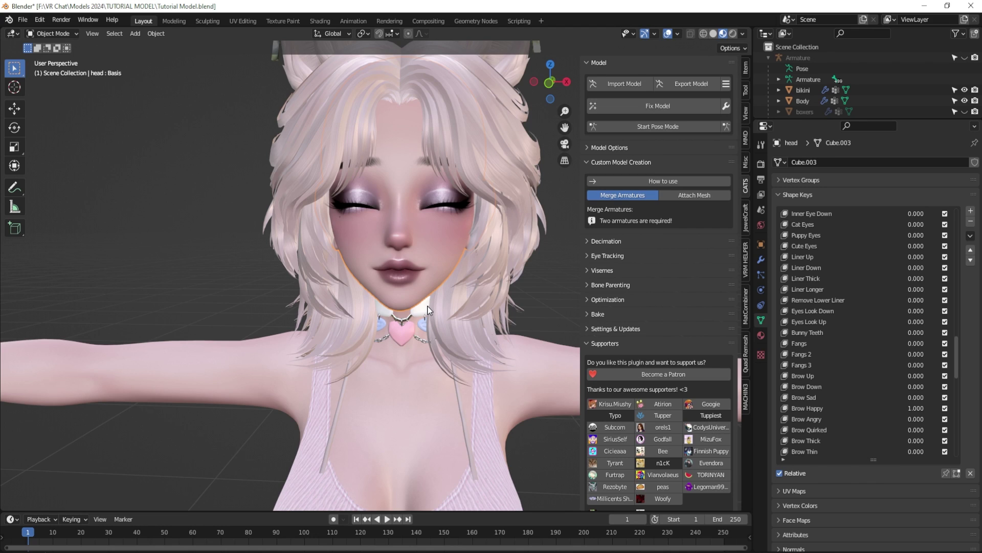
click(971, 237)
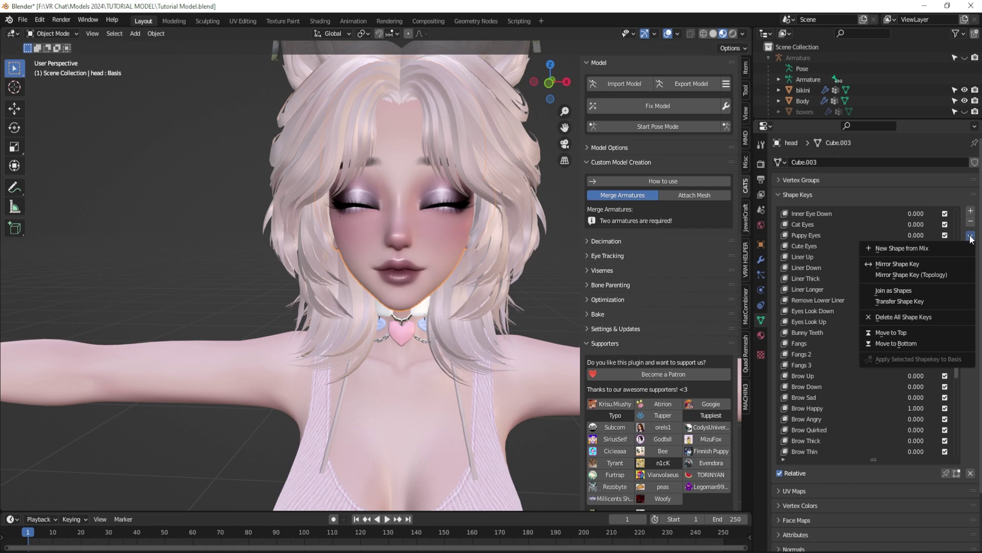
Create a new shape key from the current mix and rename Key 135 to 'Amber Happy Face'
click(891, 249)
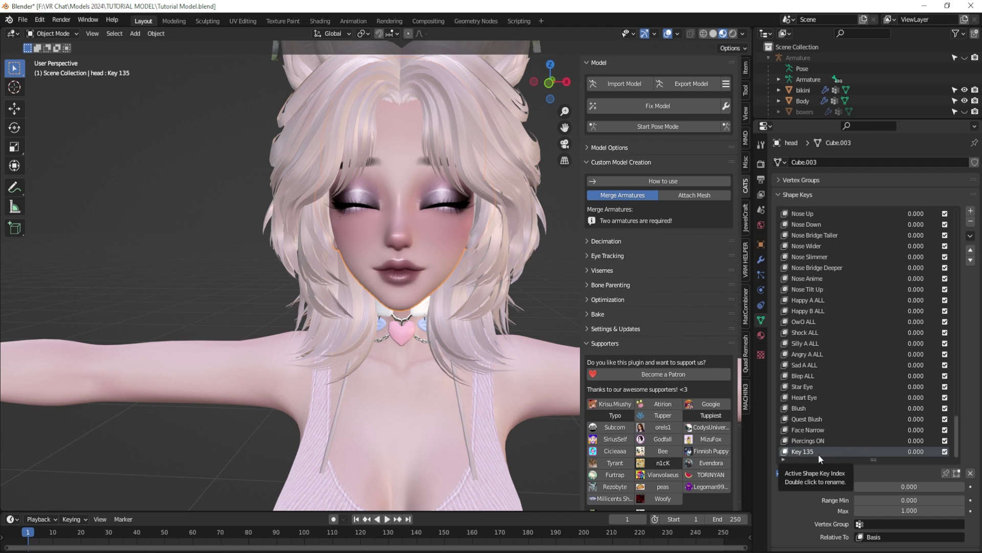
scroll(870, 402, up, 10)
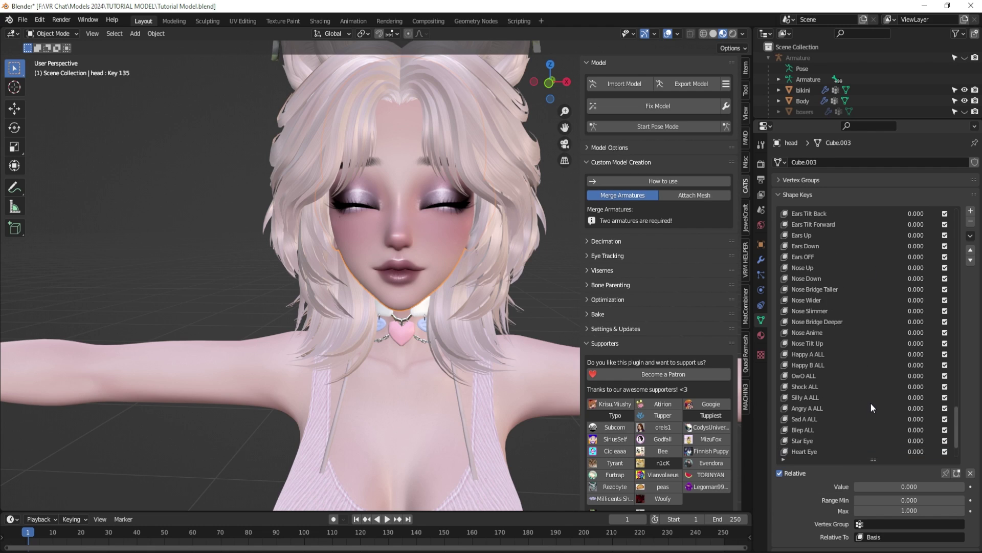
scroll(893, 374, up, 4)
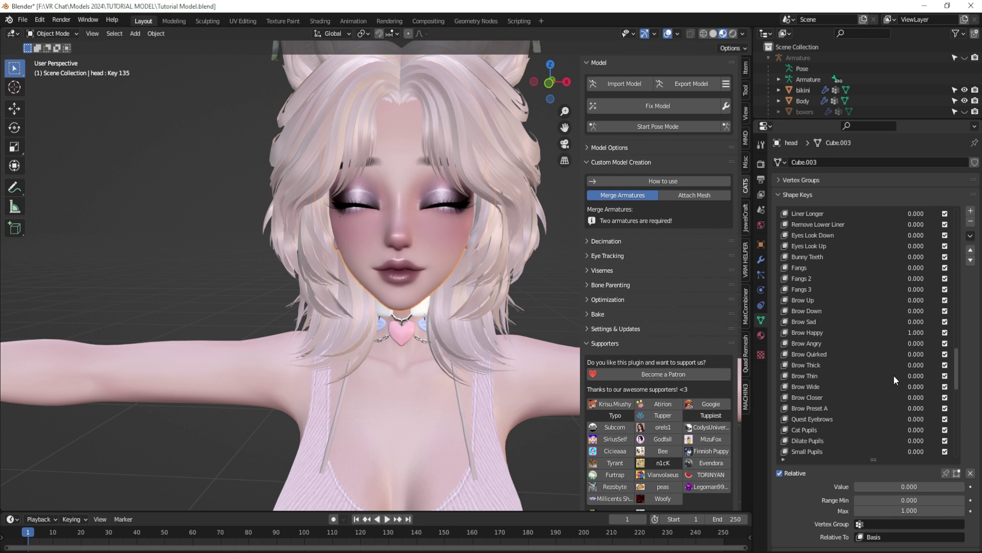
scroll(886, 356, down, 10)
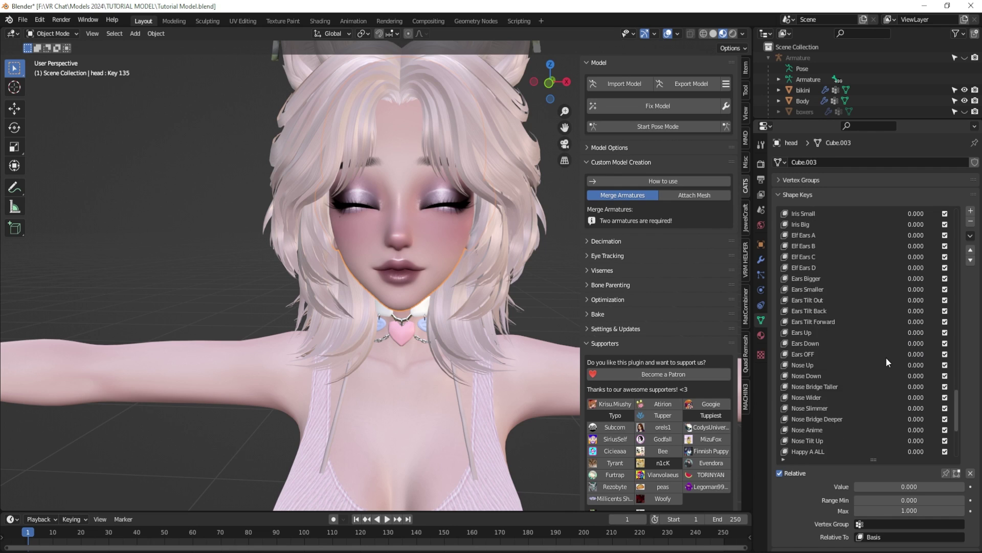
scroll(812, 342, down, 3)
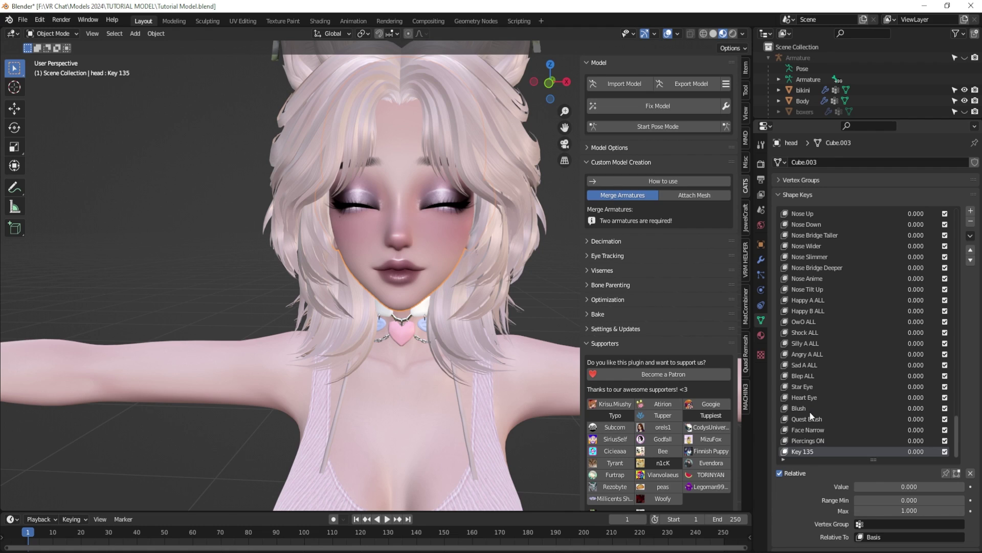
double_click(804, 450)
text(Amber Happy Face)
key(Return)
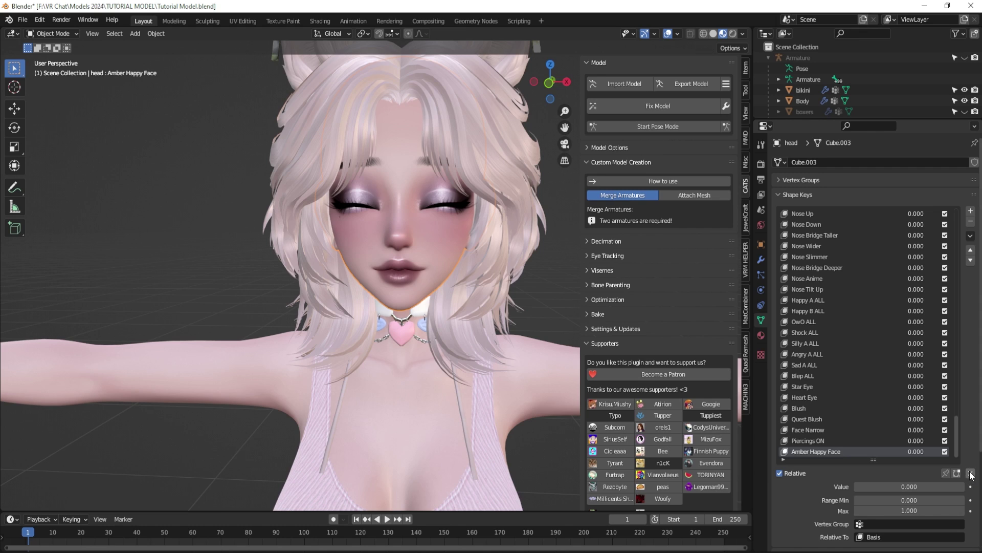
Clear all shape key values, then test Amber Happy Face at full strength
scroll(891, 352, up, 3)
scroll(889, 345, up, 10)
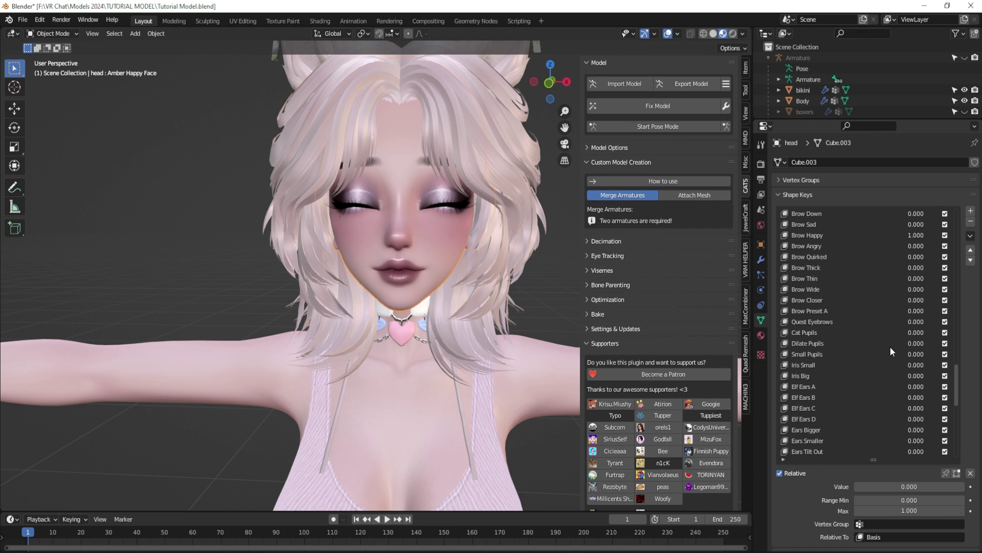
click(970, 473)
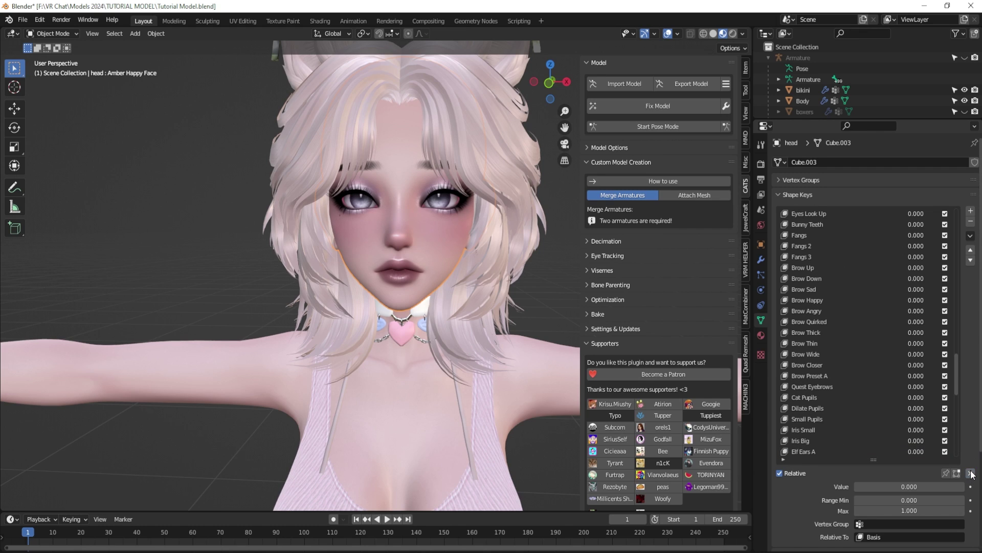
scroll(867, 366, down, 12)
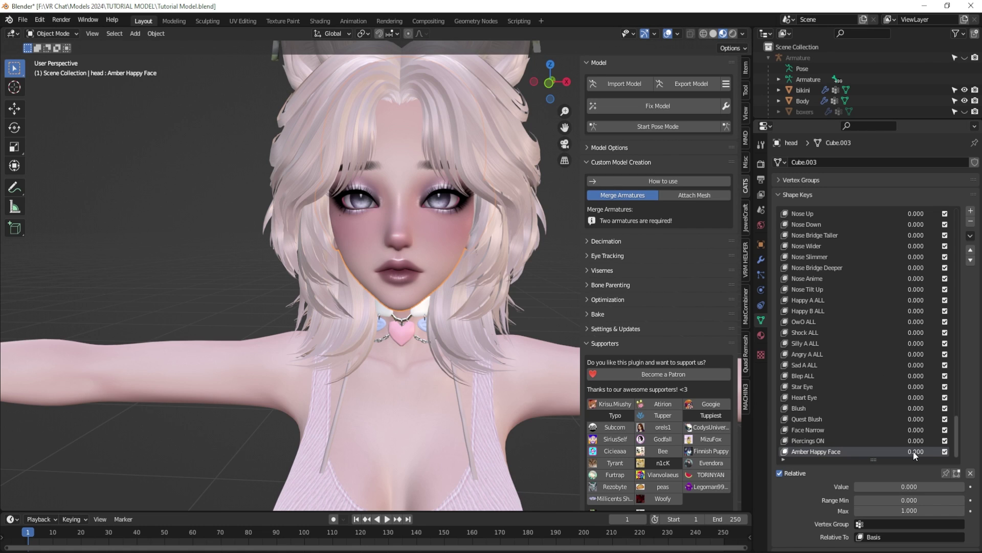
mouse_move(913, 452)
mouse_down()
mouse_move(959, 451)
mouse_move(919, 451)
mouse_up()
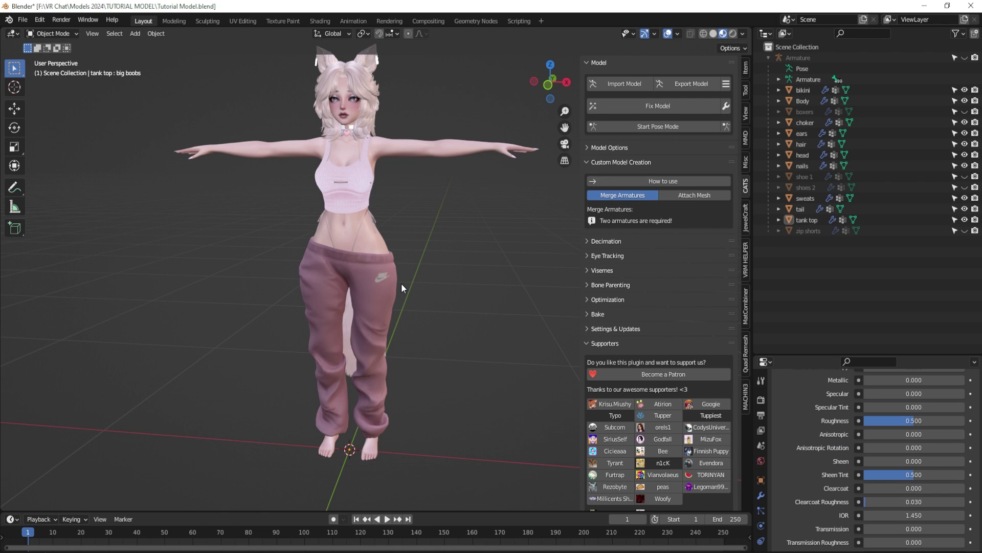
Zoom out and orbit around the whole avatar, bringing the tail into view and returning to the front
middle_drag(385, 290, 395, 279)
scroll(351, 290, up, 2)
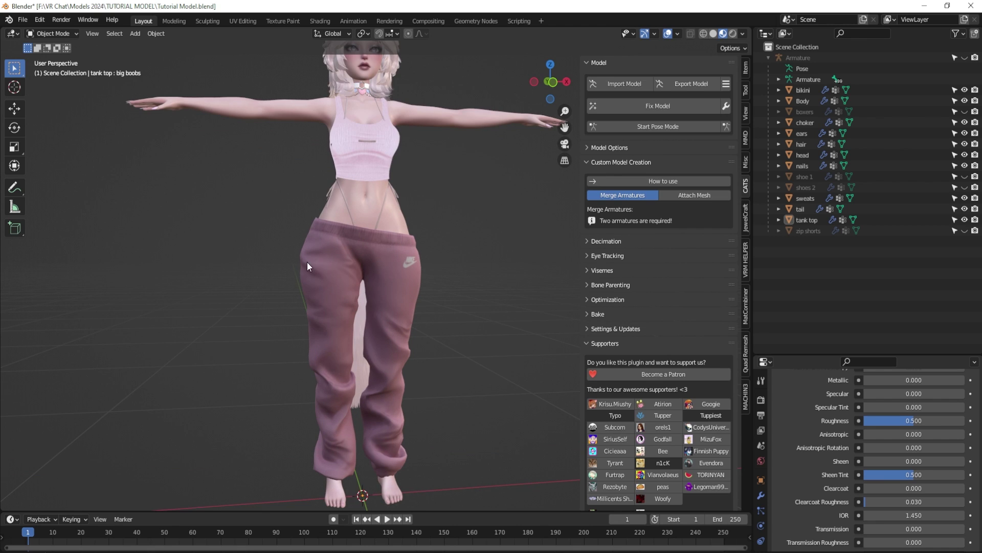
middle_drag(390, 305, 350, 320)
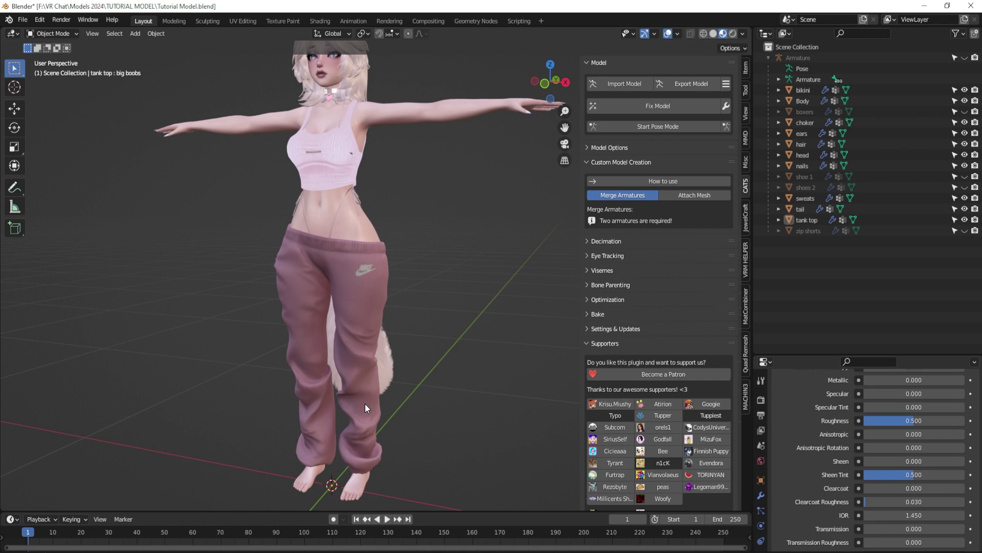
middle_drag(365, 403, 434, 232)
Hide the avatar's tail with H
click(377, 219)
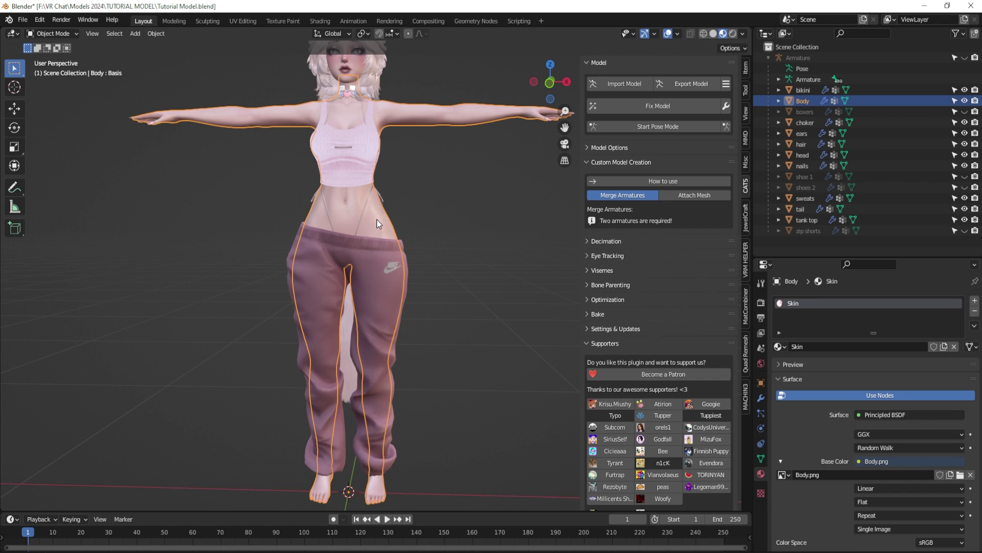
middle_drag(420, 310, 461, 310)
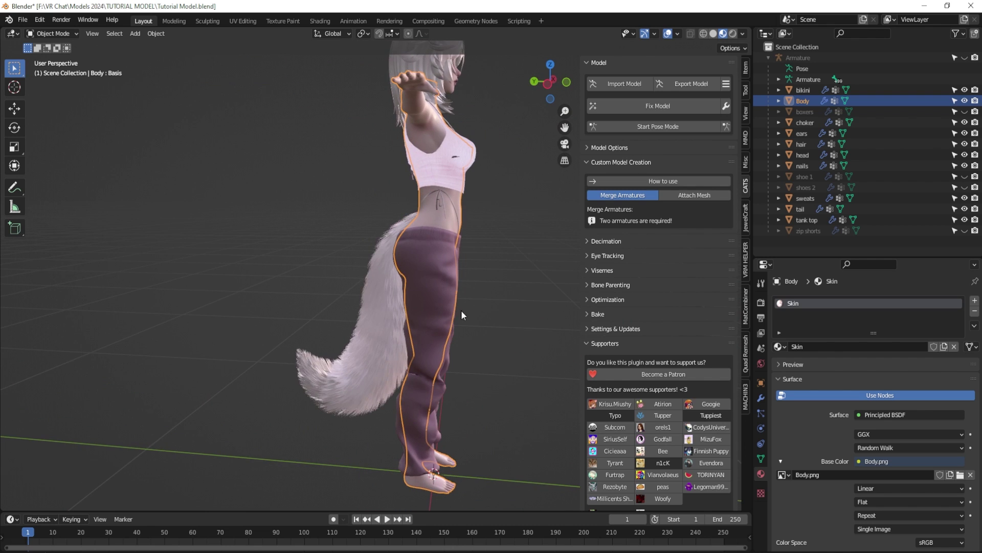
click(379, 316)
key(h)
Select the Body mesh and display its shape key list, with Basis at the top
middle_drag(406, 291, 390, 228)
scroll(397, 250, up, 3)
middle_drag(404, 272, 406, 330)
middle_drag(405, 363, 435, 338)
click(420, 149)
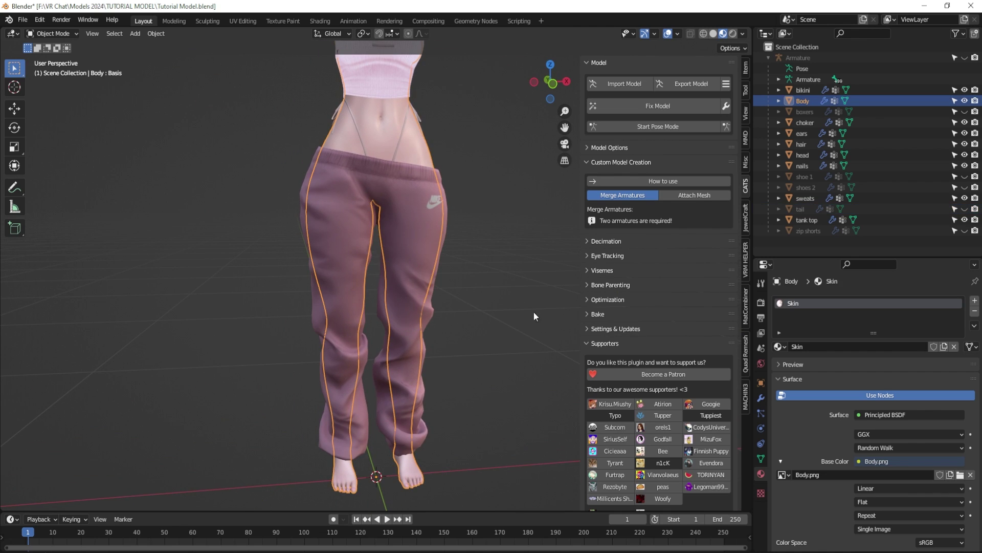
click(760, 457)
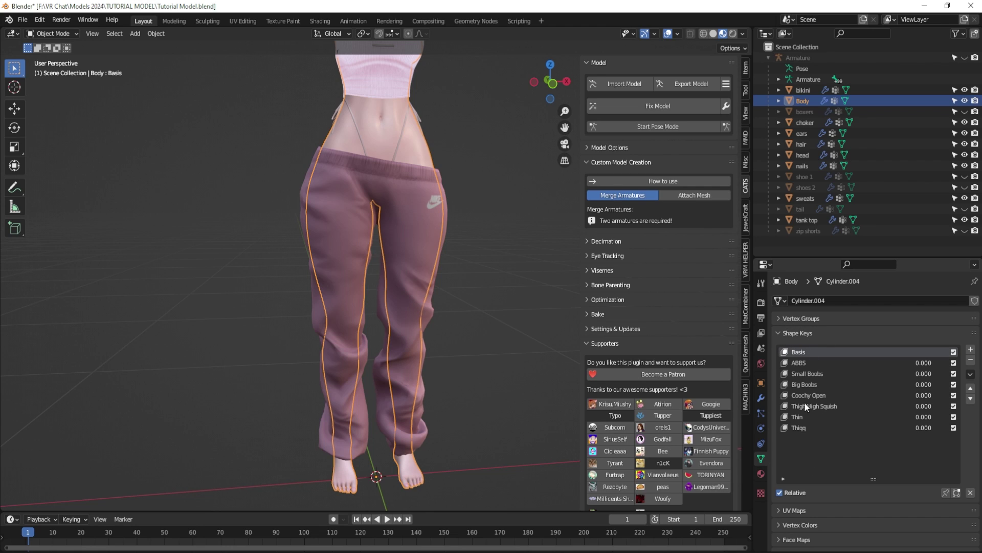
middle_drag(499, 379, 444, 345)
scroll(451, 344, up, 2)
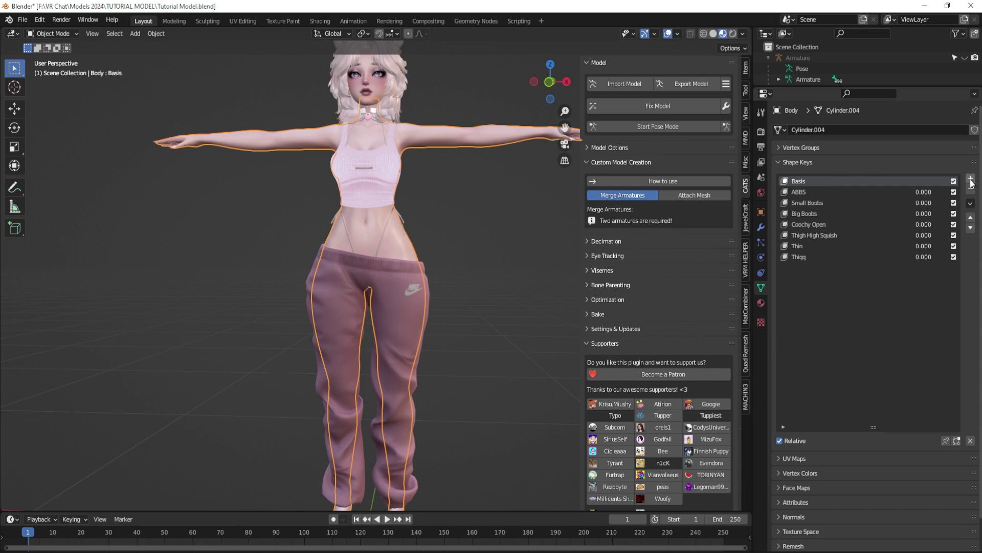
Add a new shape key to the body named 'skinny legs'
click(971, 179)
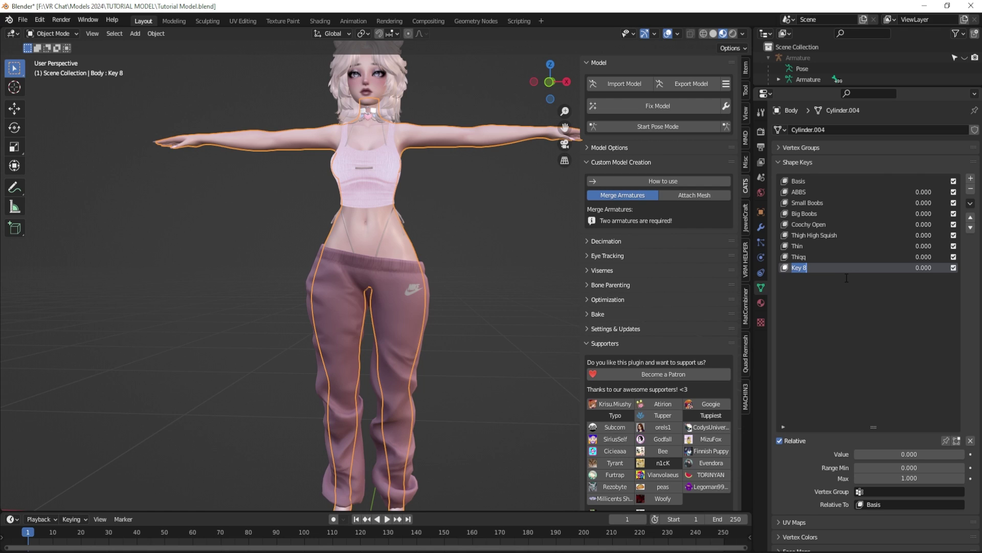
text(skinny legs)
key(Return)
Switch to front view and set the skinny legs value to 1.000
click(804, 182)
click(802, 267)
scroll(506, 293, up, 4)
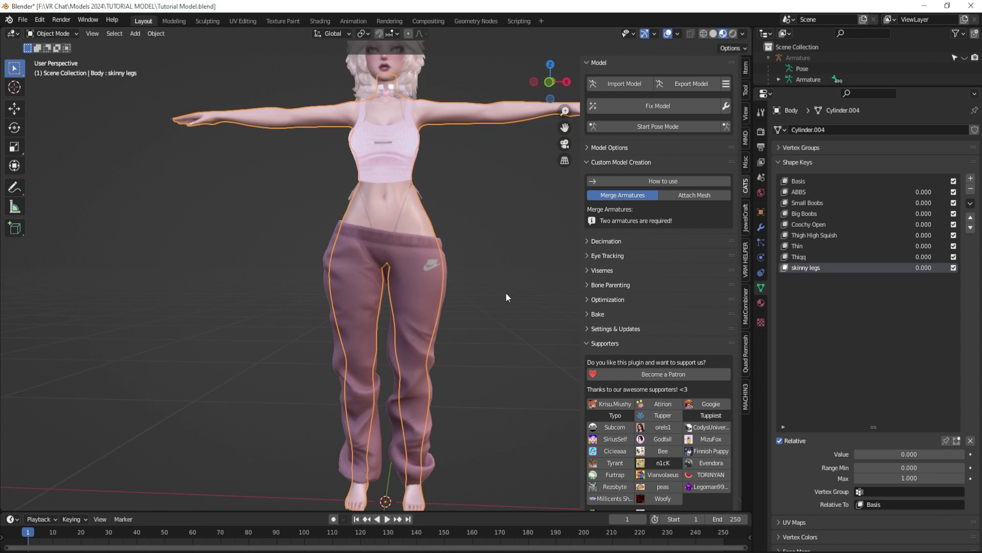
click(549, 83)
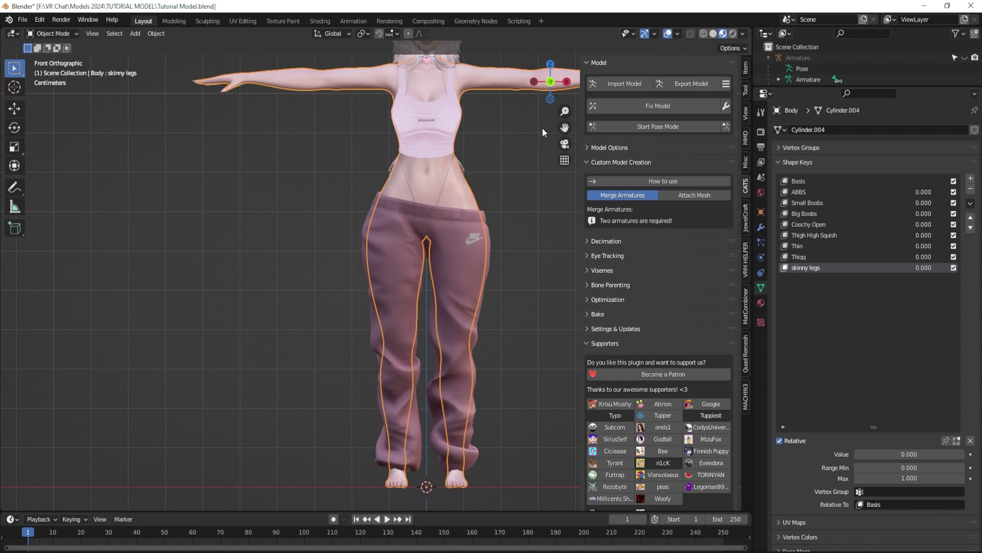
scroll(509, 218, up, 5)
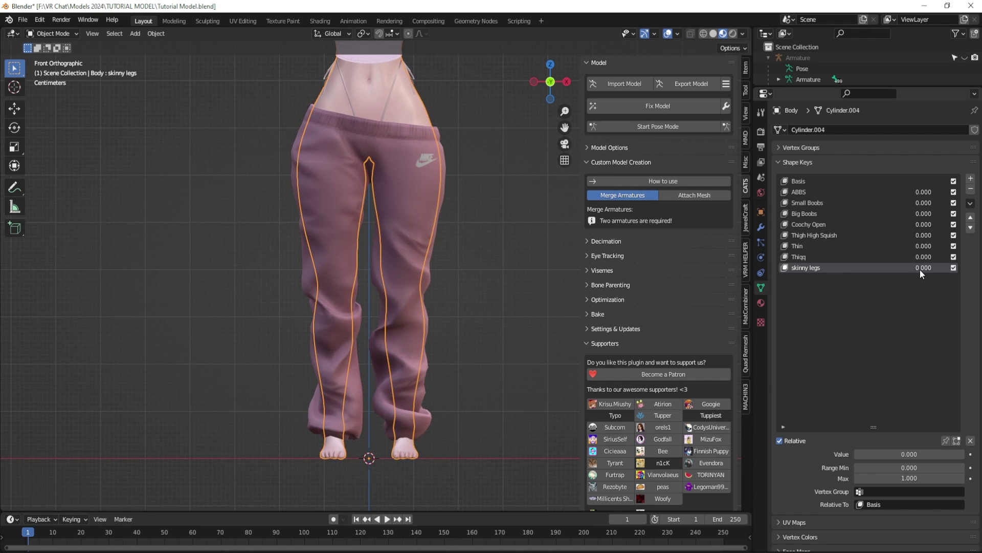
drag(855, 453, 966, 454)
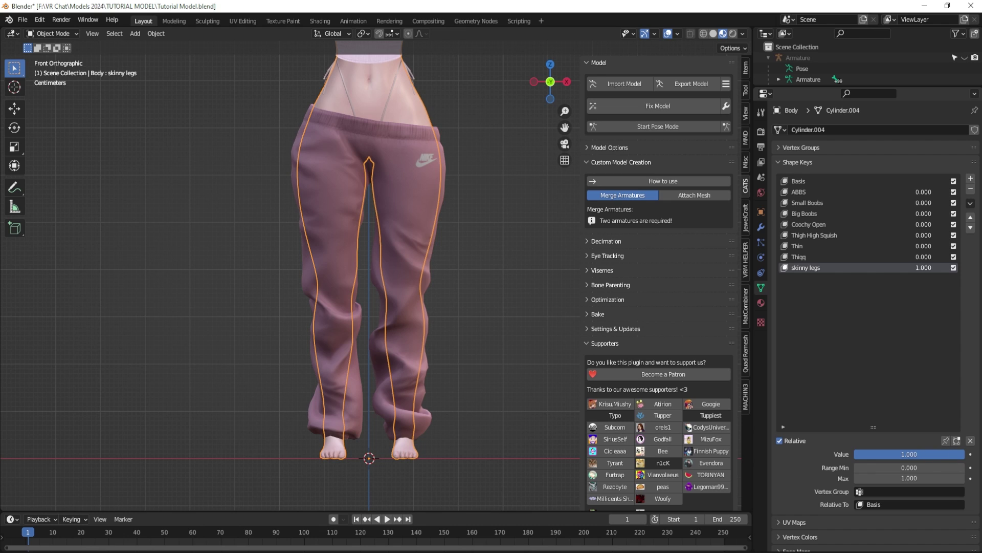
Switch the body into Sculpt Mode and then back to Object Mode
click(75, 35)
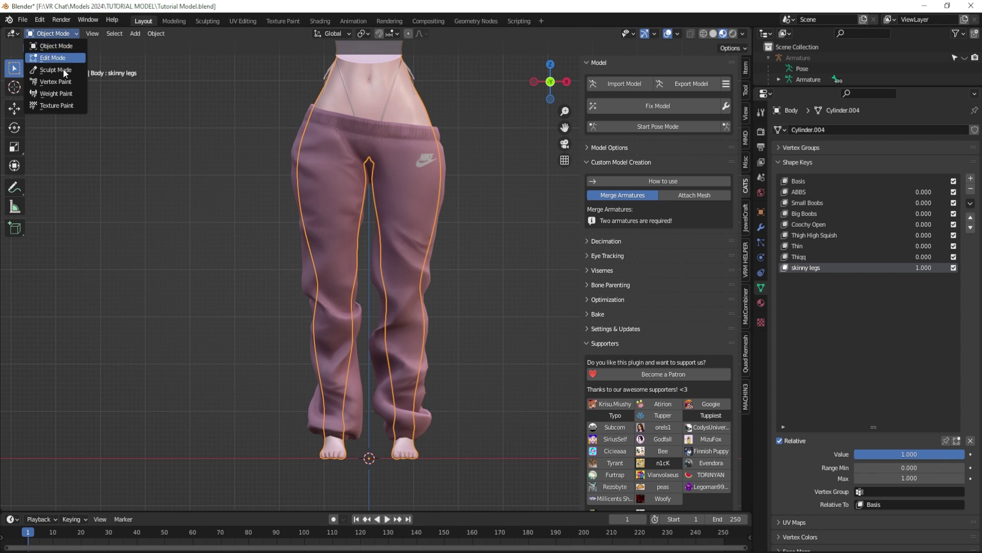
click(62, 70)
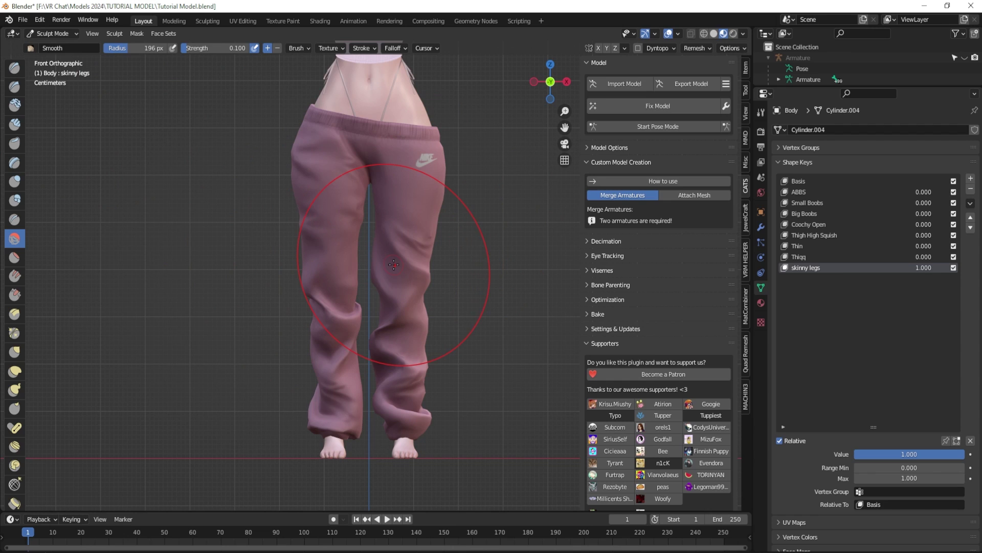
click(60, 34)
click(56, 44)
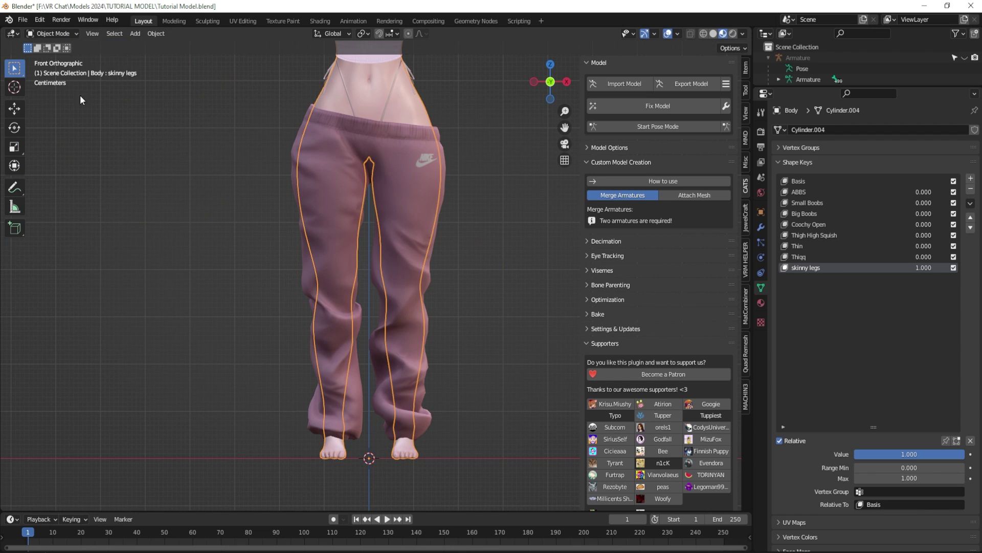
Reset skinny legs to 0 and put the body mesh into Edit Mode
drag(924, 269, 869, 270)
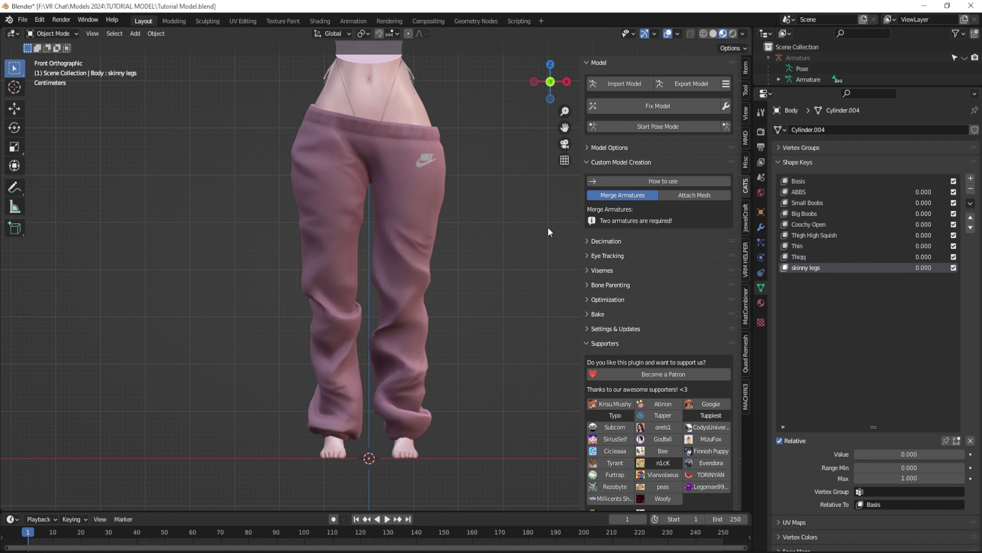
click(418, 117)
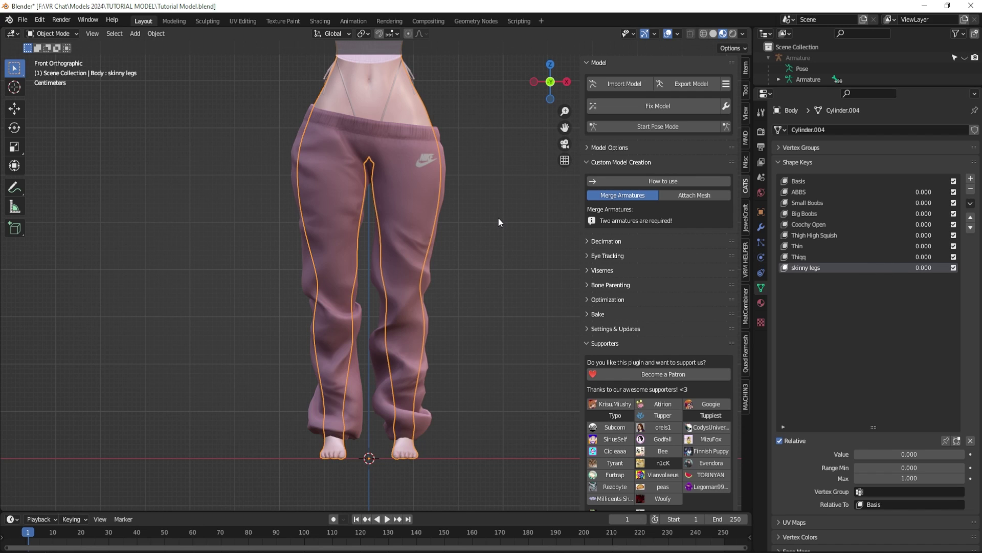
key(Tab)
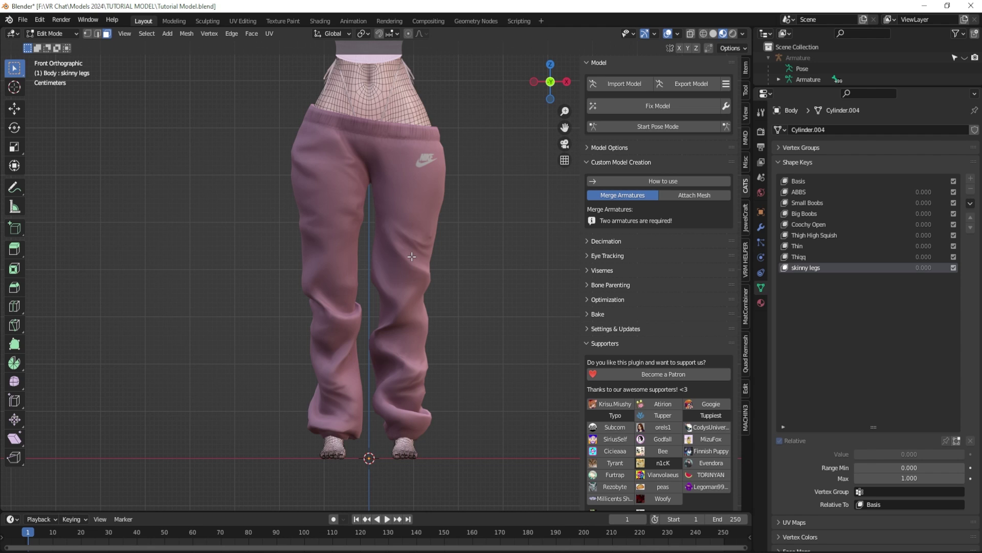
Enable X-ray and box-select the upper and lower pant-leg vertices
key(alt+z)
scroll(412, 256, up, 3)
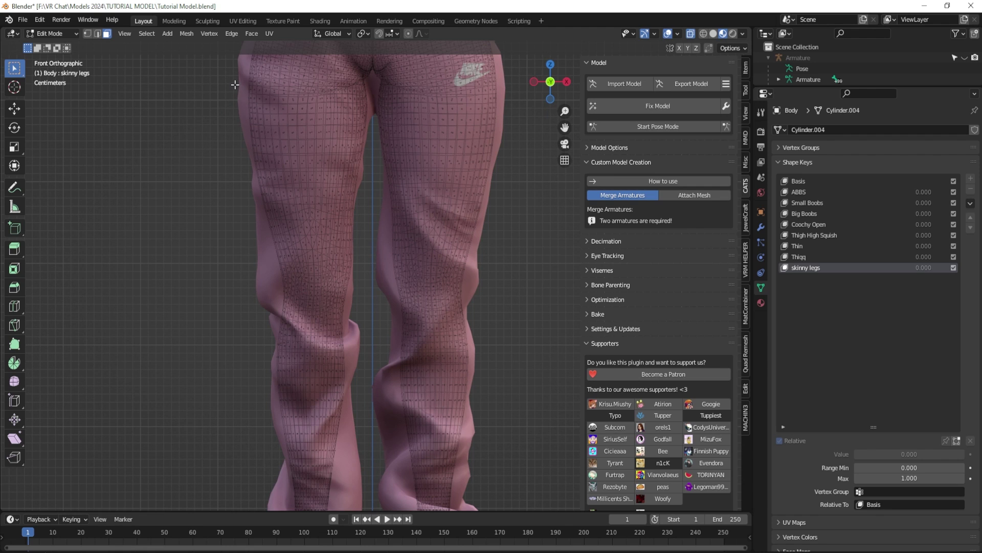
drag(234, 85, 520, 411)
scroll(520, 410, down, 3)
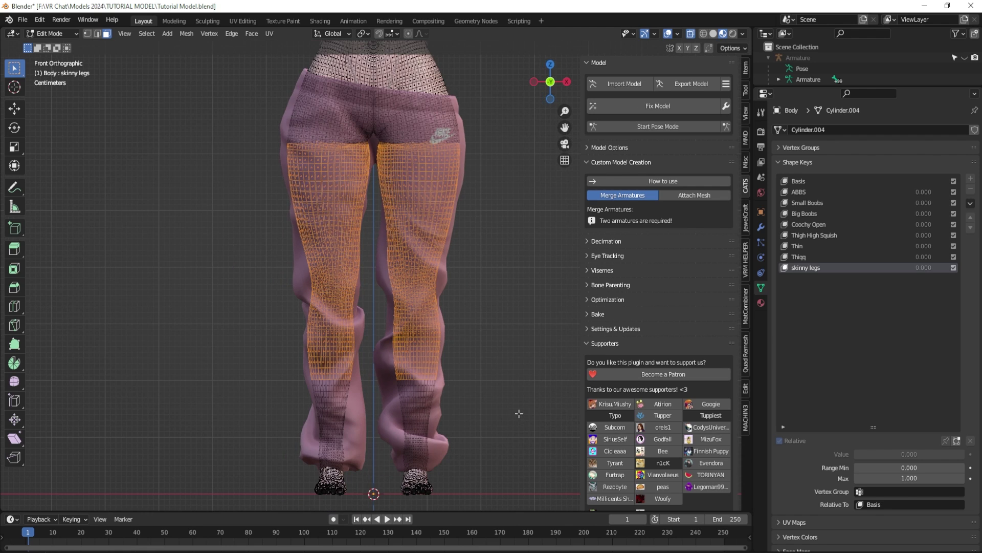
shift+drag(282, 286, 482, 415)
scroll(450, 218, up, 1)
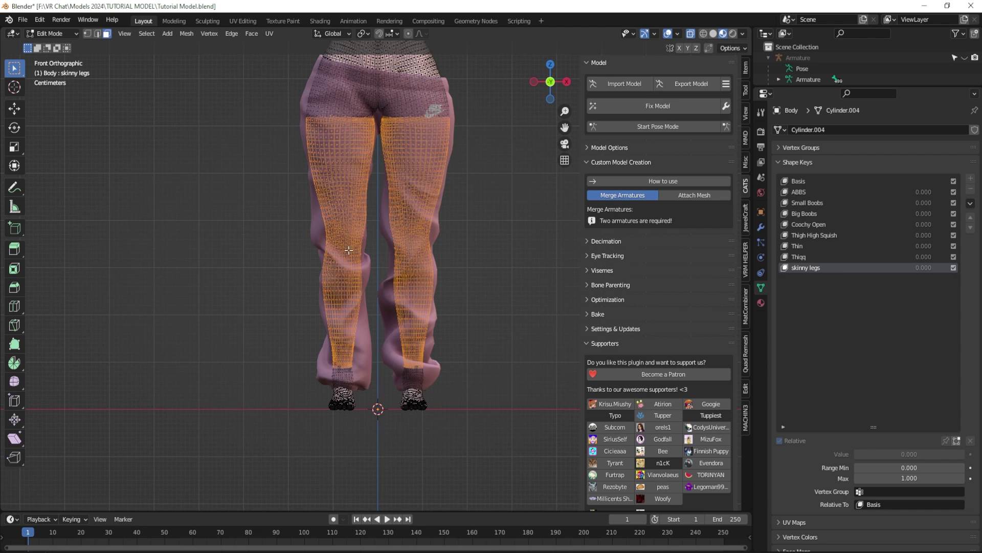
scroll(390, 239, up, 2)
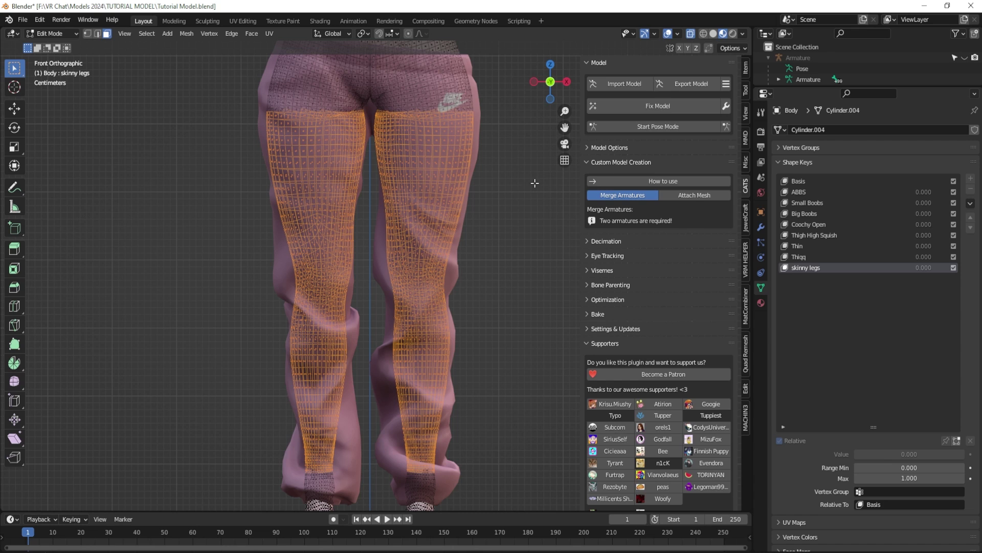
Set the pivot point to Individual Origins, trial-scaling the legs before and after without applying
key(s)
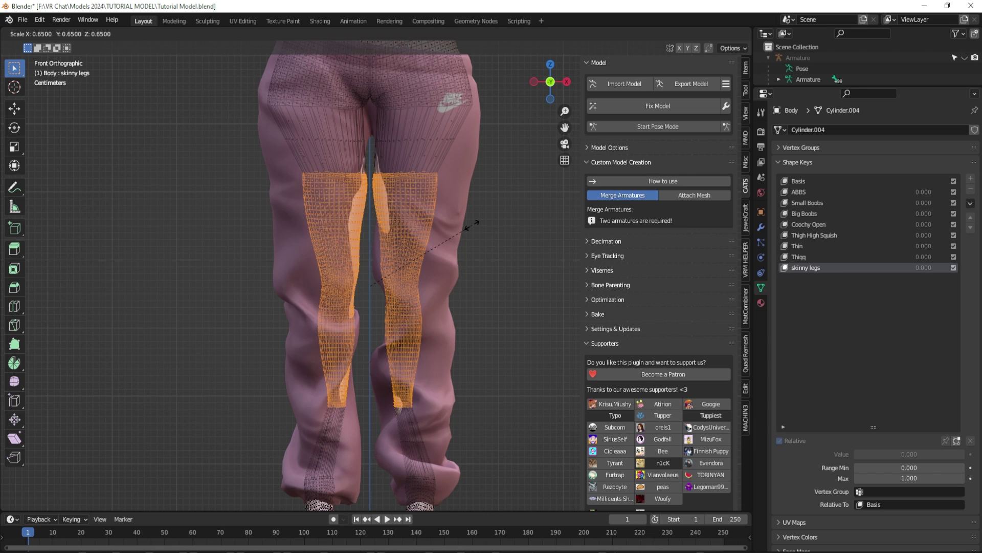
key(Escape)
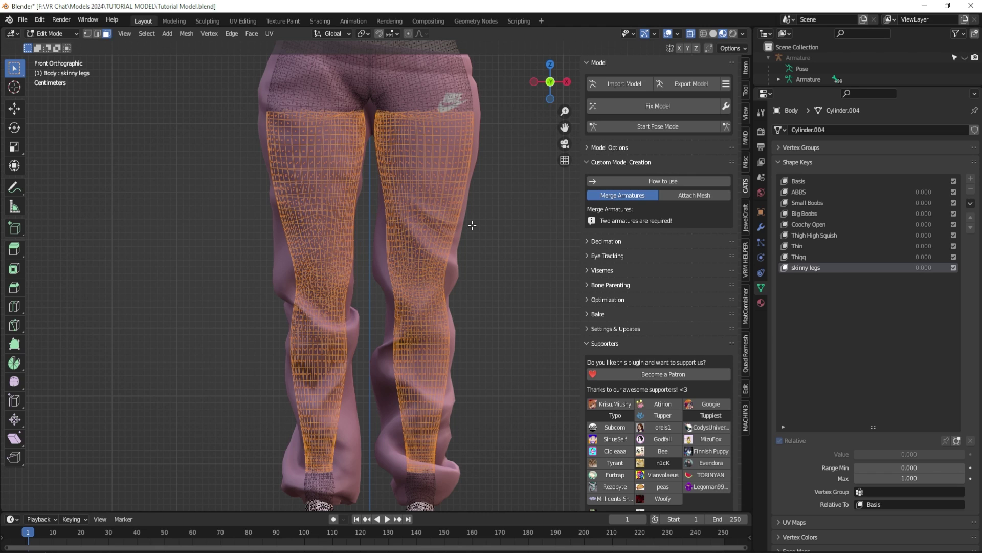
click(364, 33)
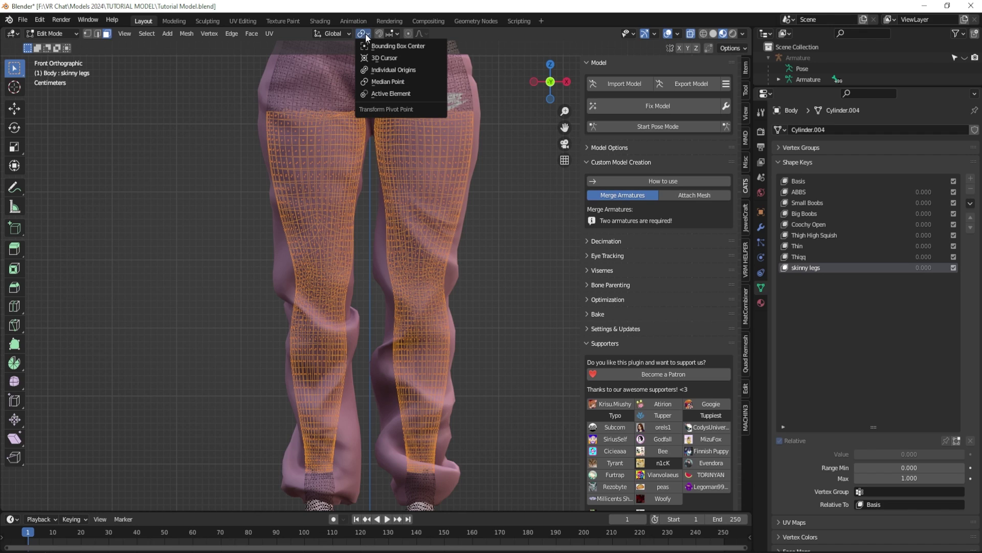
click(394, 69)
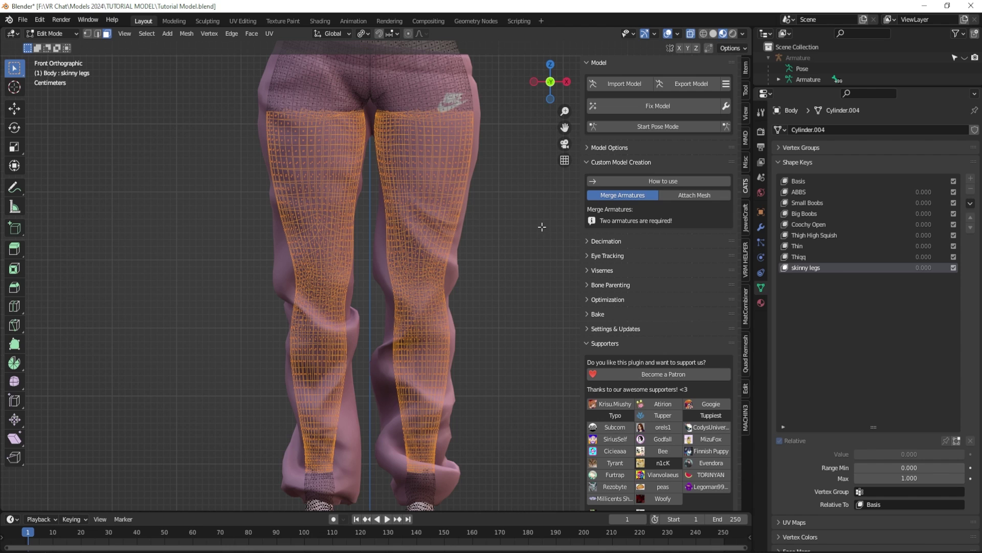
key(s)
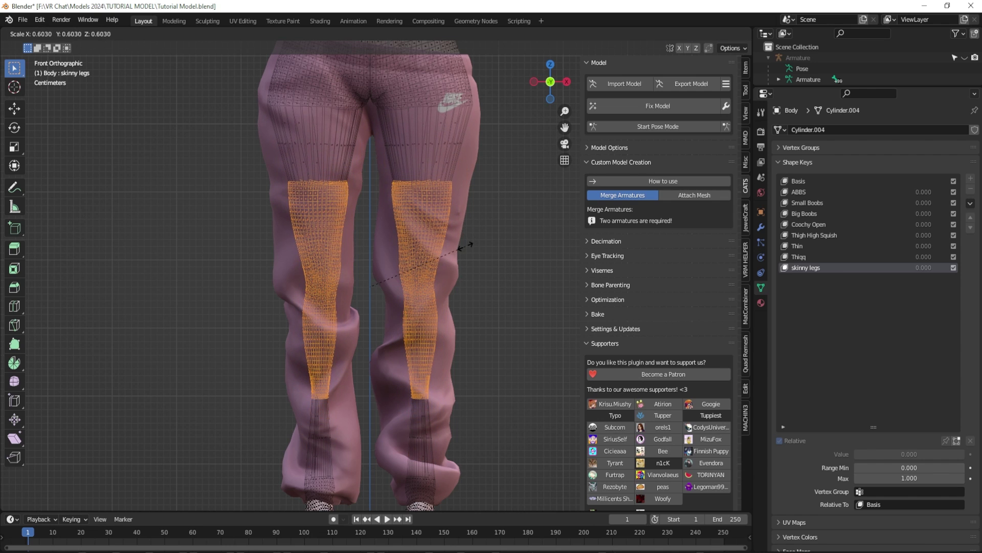
key(Escape)
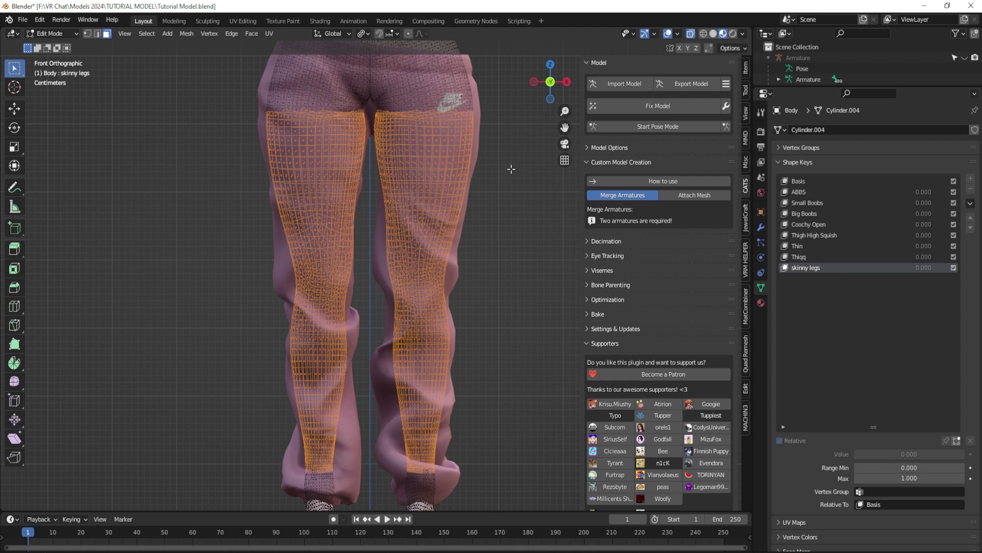
Cancel a Z-locked leg scale, enable proportional editing, and reselect legs from lower on the thighs
key(s)
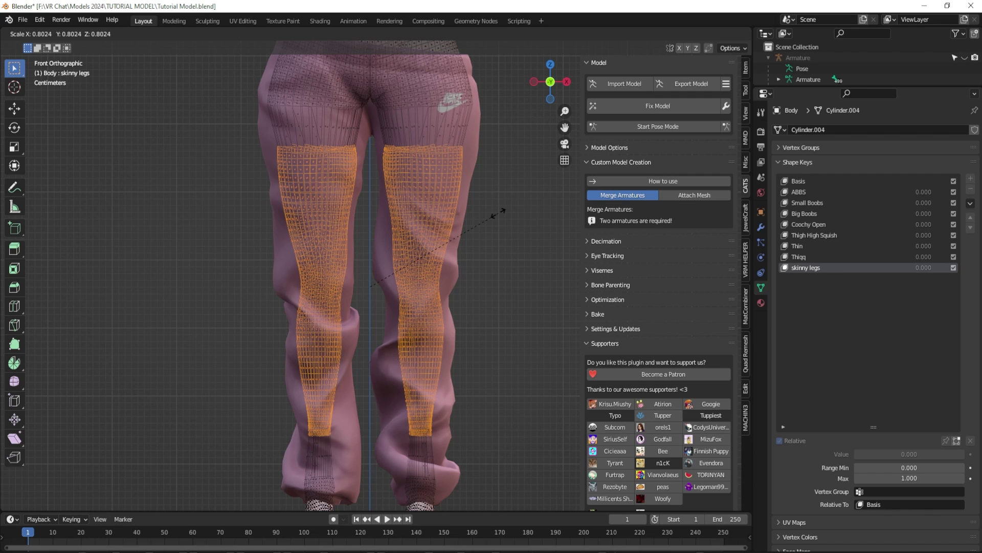
key(shift+z)
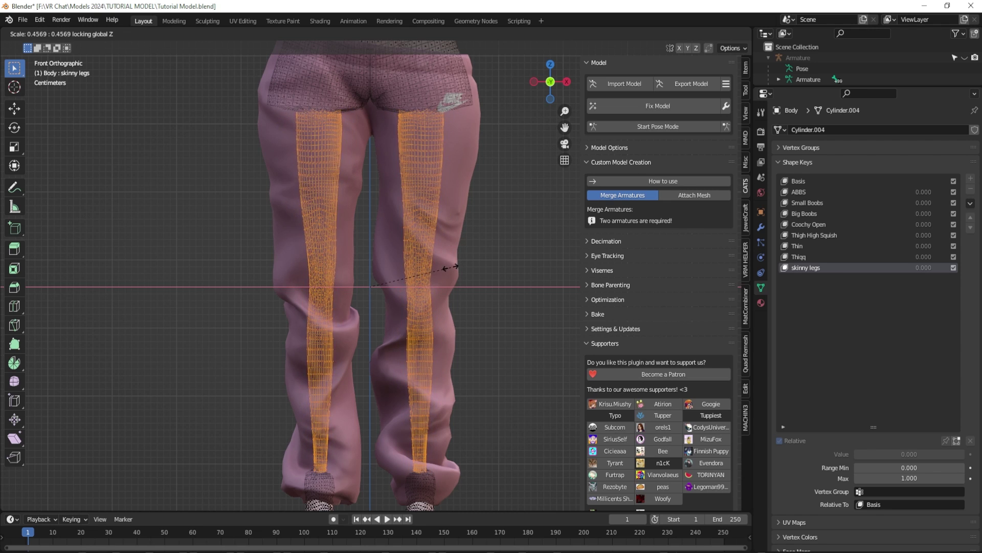
key(Escape)
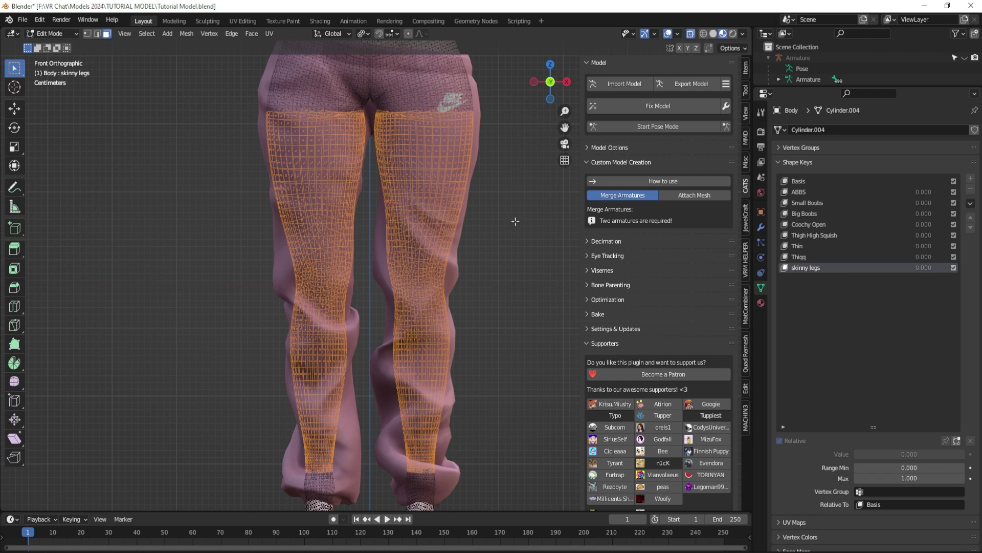
click(408, 34)
drag(255, 125, 501, 466)
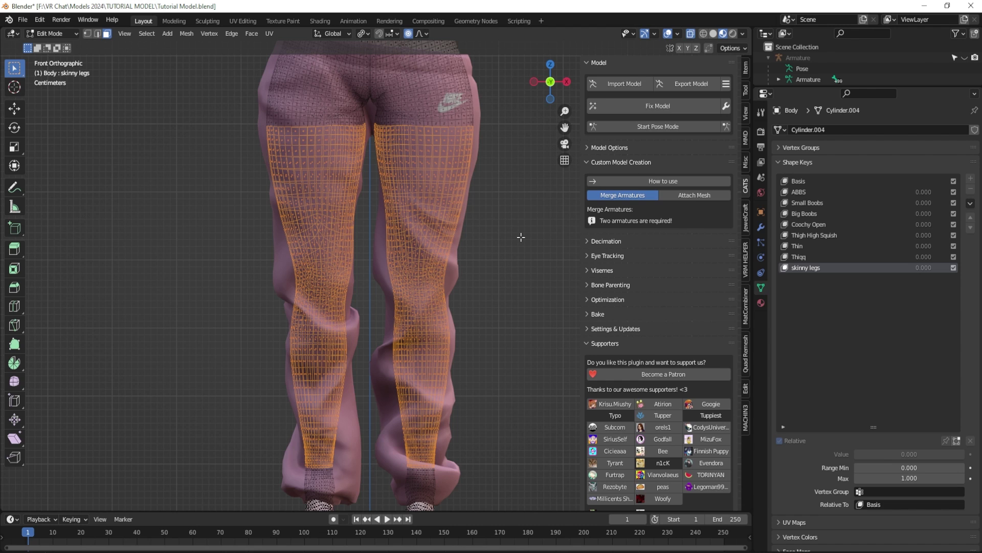
Scale the pant-leg vertices to 0.476 with Smooth proportional falloff, leaving the Z axis unscaled
key(s)
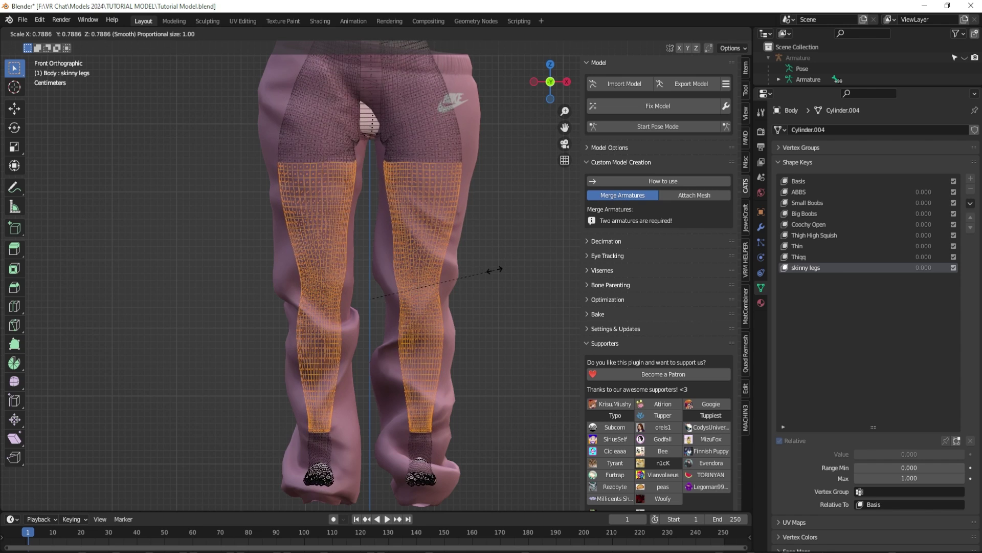
scroll(493, 274, up, 9)
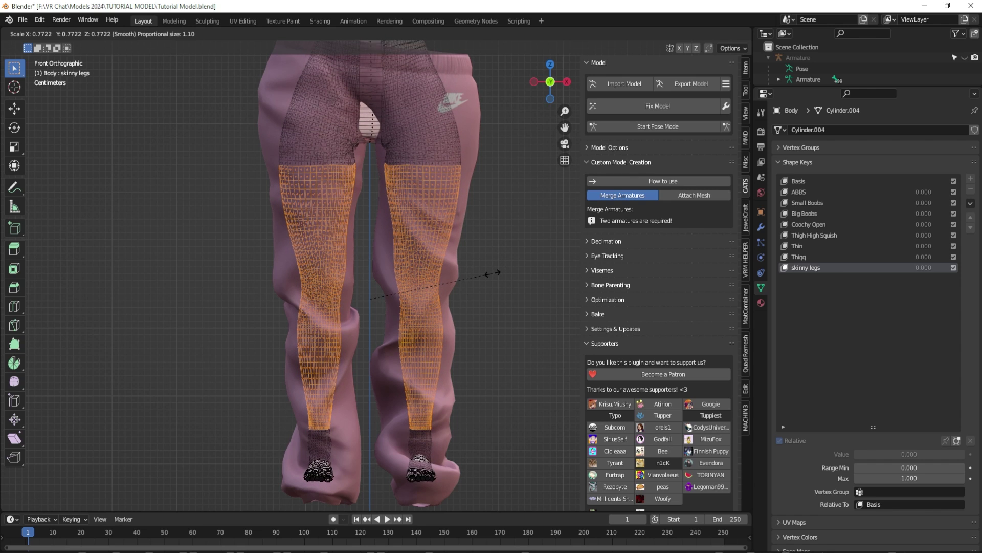
scroll(493, 274, up, 13)
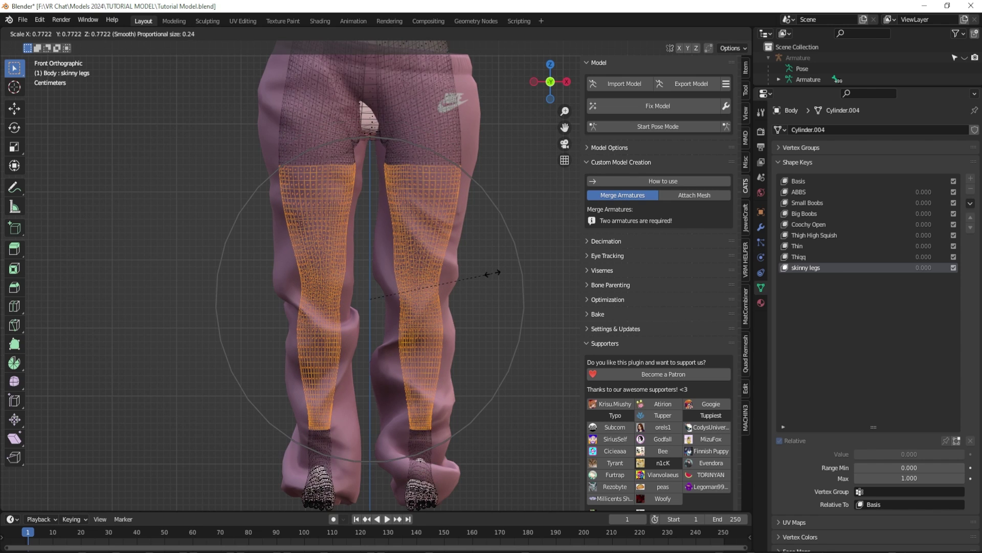
scroll(492, 273, up, 11)
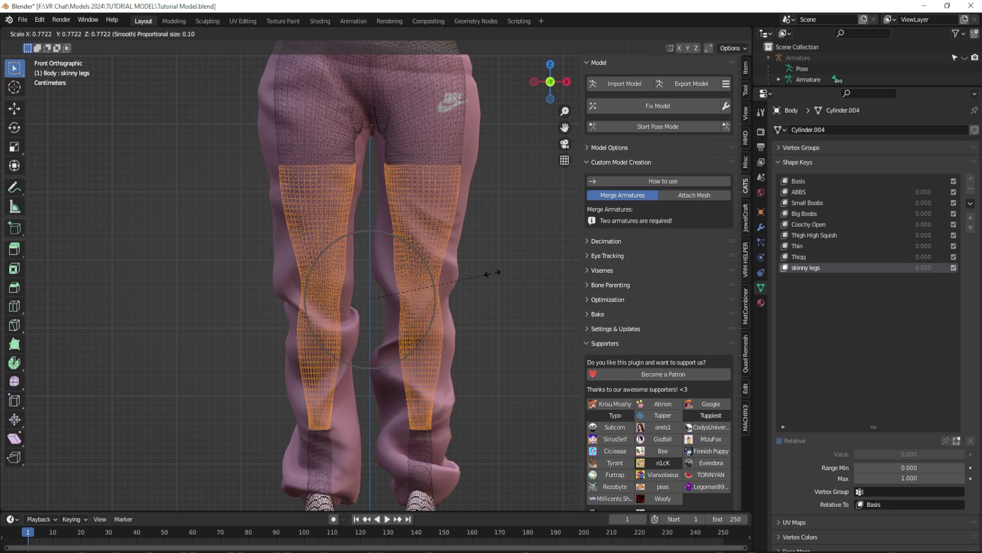
scroll(493, 274, up, 14)
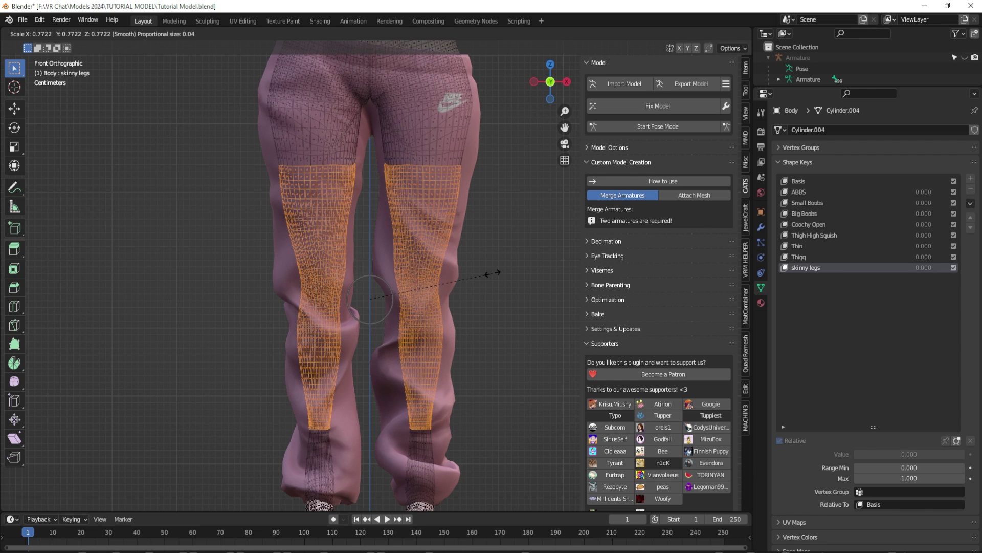
scroll(493, 273, down, 7)
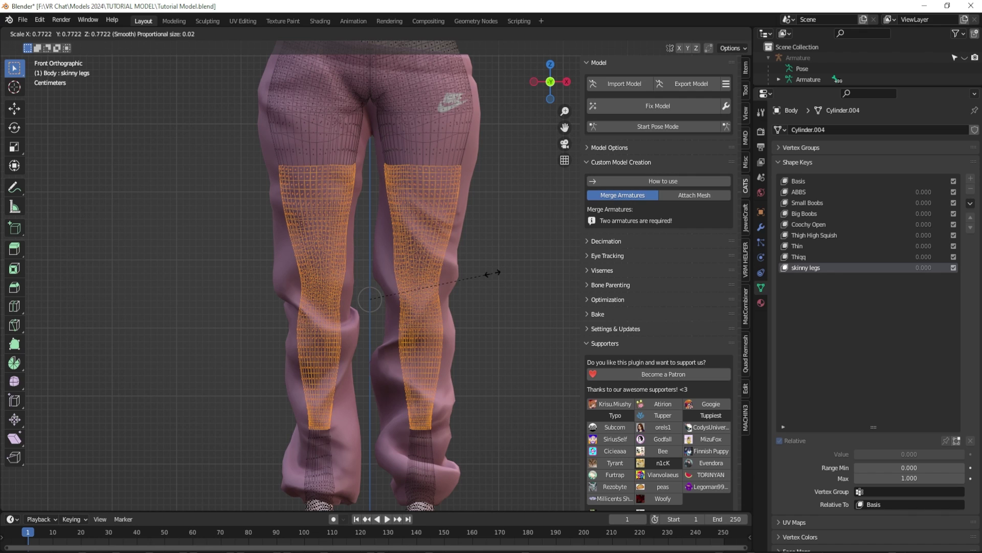
key(shift+z)
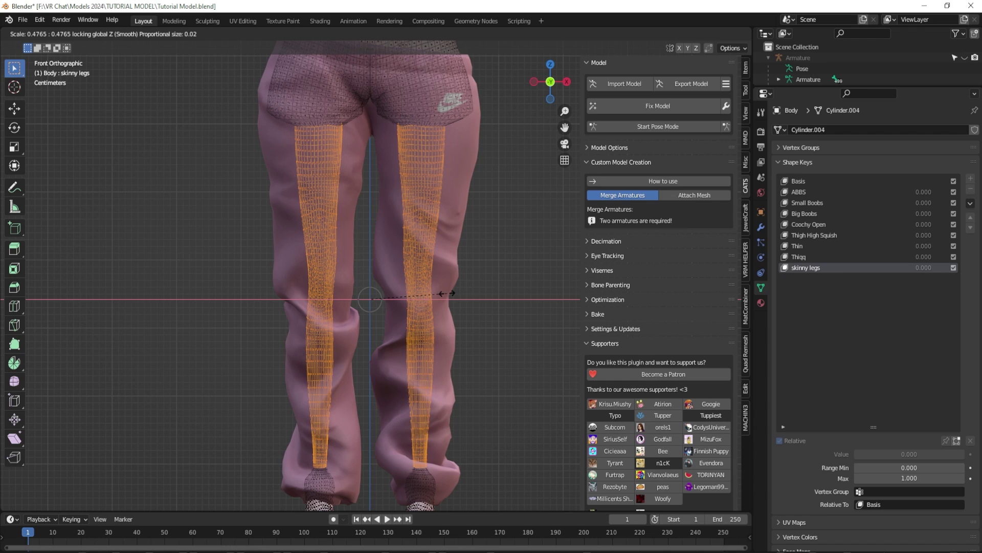
click(446, 294)
middle_drag(447, 293, 433, 255)
Return to Object Mode and hide the sweats to expose the bare legs
click(429, 268)
key(Tab)
click(433, 255)
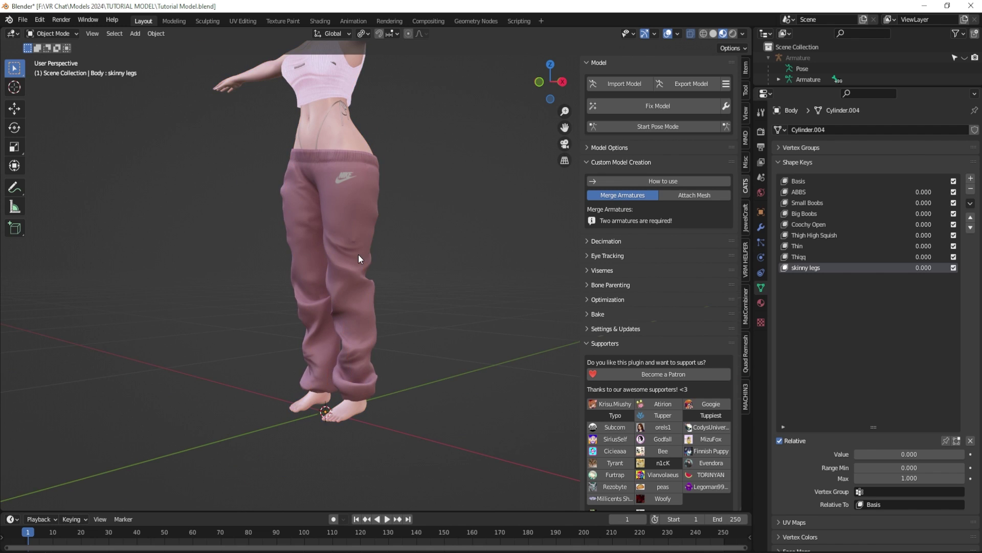
middle_drag(358, 254, 321, 180)
middle_drag(280, 263, 409, 222)
click(427, 250)
key(h)
Select Body, raise the skinny legs key to 1.000, and inspect the slimmer legs
click(408, 219)
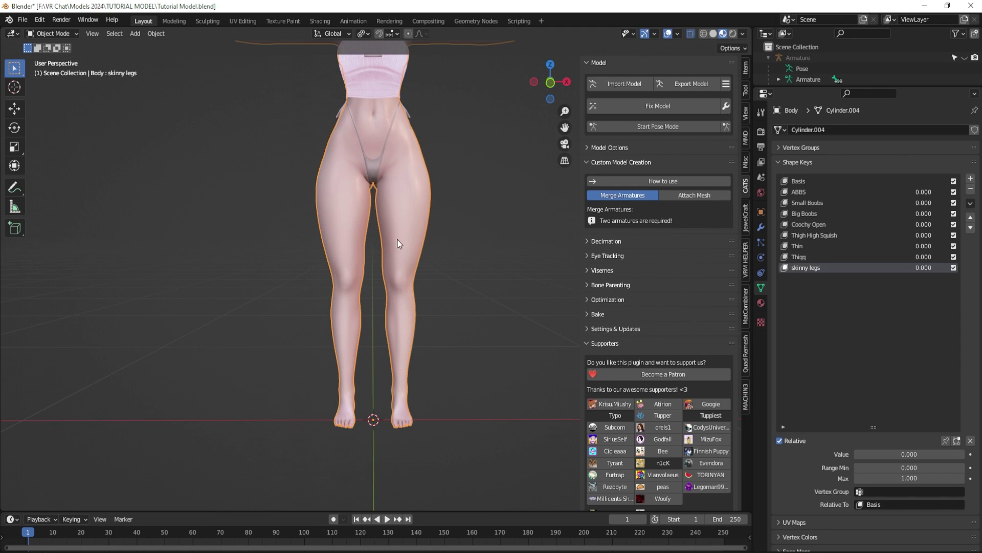
scroll(468, 203, up, 2)
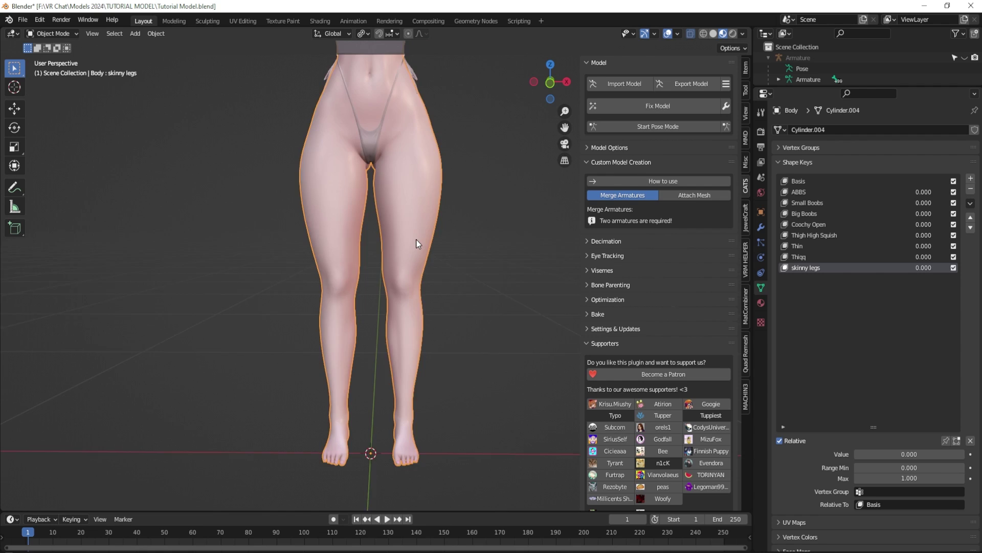
middle_drag(416, 238, 372, 207)
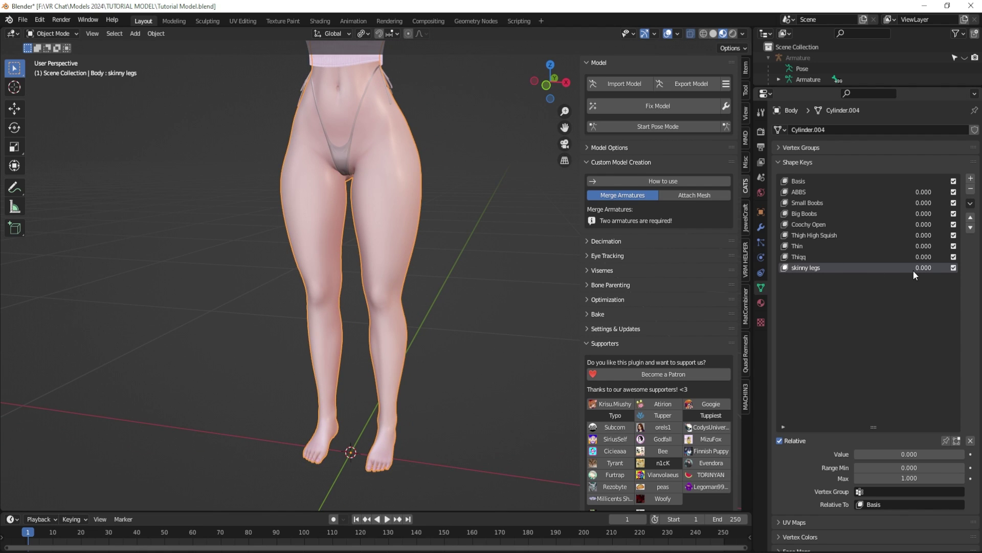
drag(924, 268, 946, 268)
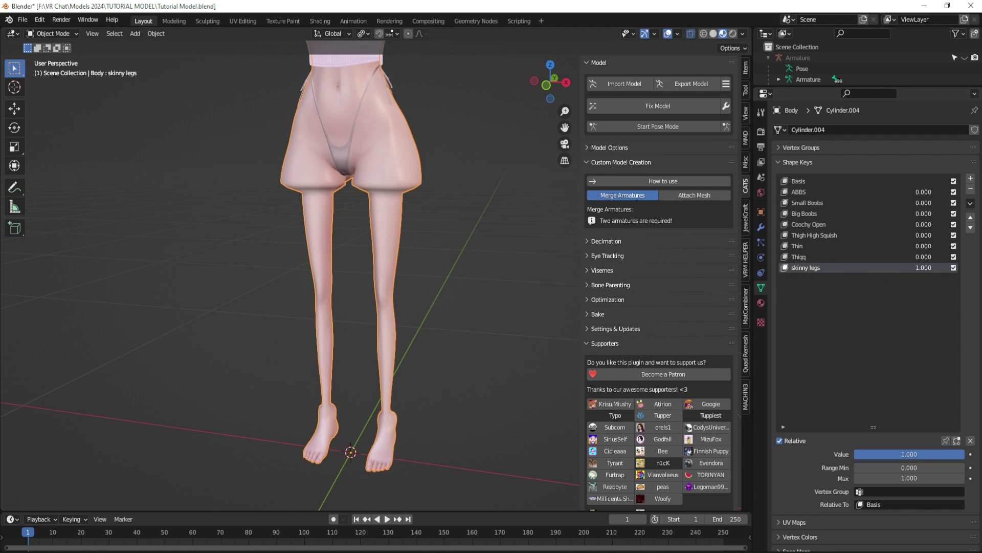
scroll(446, 291, down, 2)
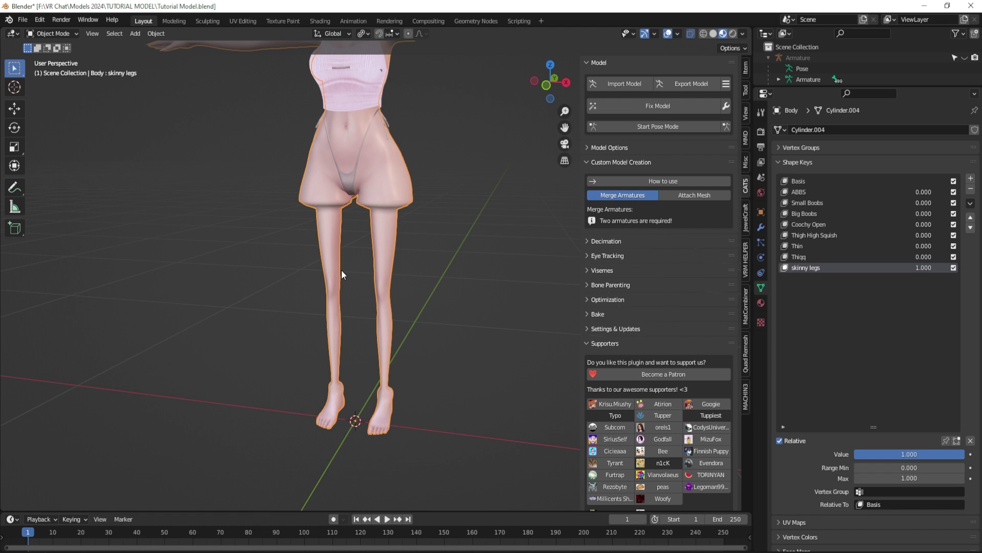
middle_drag(345, 272, 400, 269)
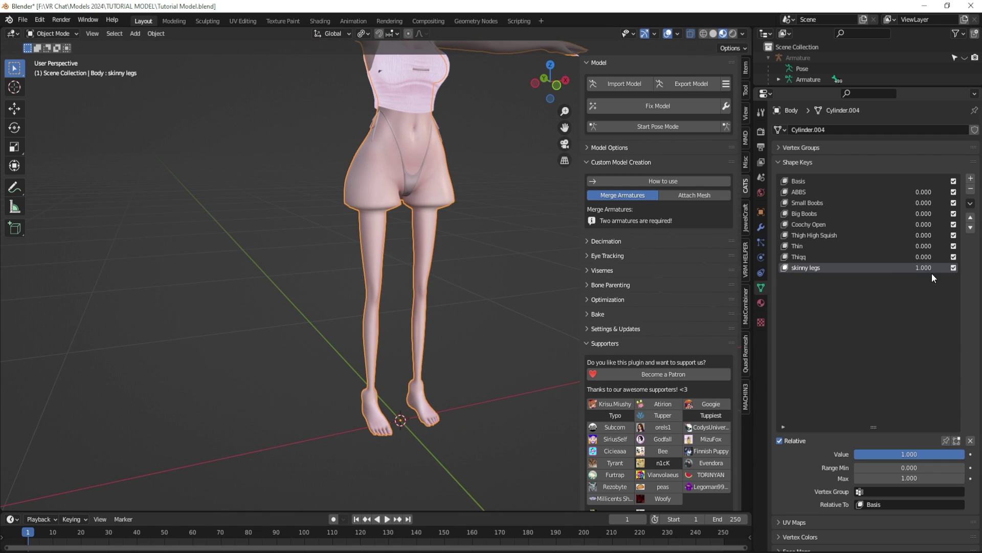
mouse_move(435, 282)
middle_down()
mouse_move(301, 271)
mouse_move(347, 250)
mouse_move(443, 280)
mouse_move(317, 265)
mouse_move(338, 296)
mouse_move(444, 294)
mouse_move(422, 302)
mouse_move(426, 288)
middle_up()
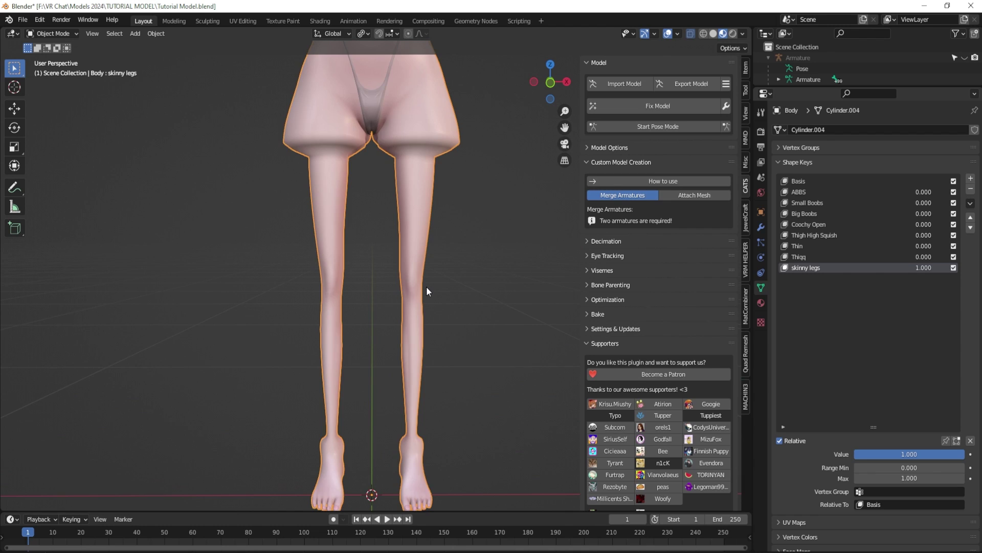
scroll(427, 290, down, 2)
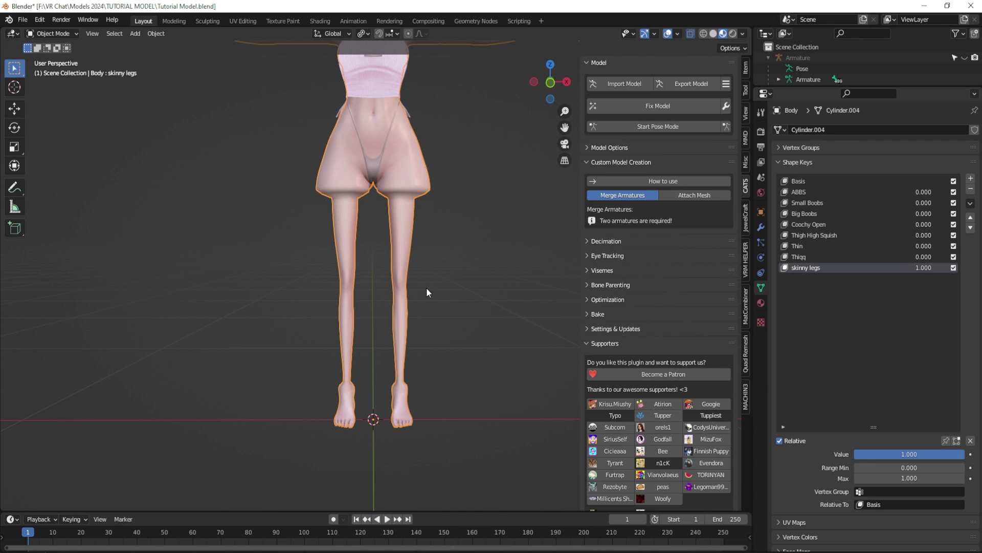
scroll(409, 259, down, 3)
middle_drag(410, 259, 431, 290)
scroll(403, 288, up, 3)
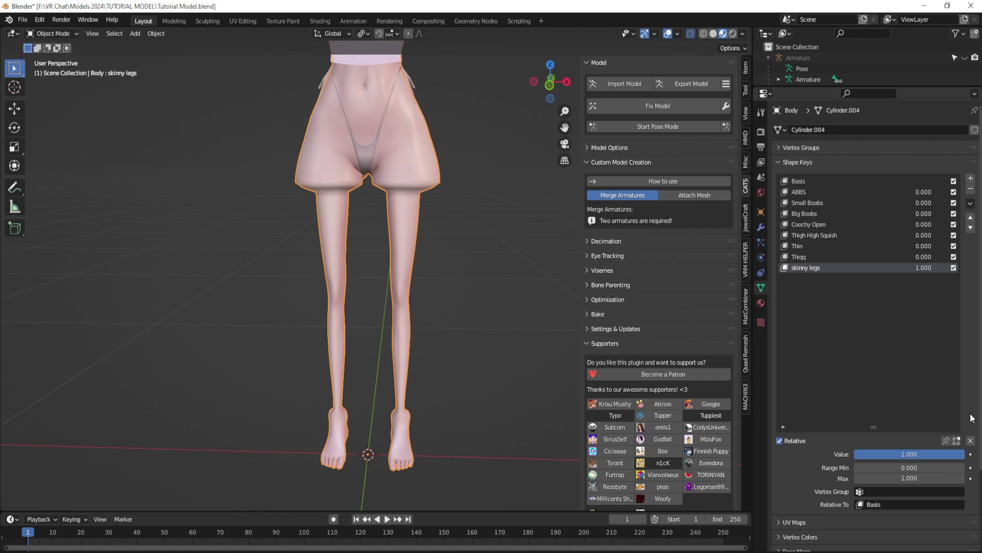
Clear all shape key values to zero and unhide the sweats from the enlarged Outliner
click(970, 440)
drag(869, 88, 870, 273)
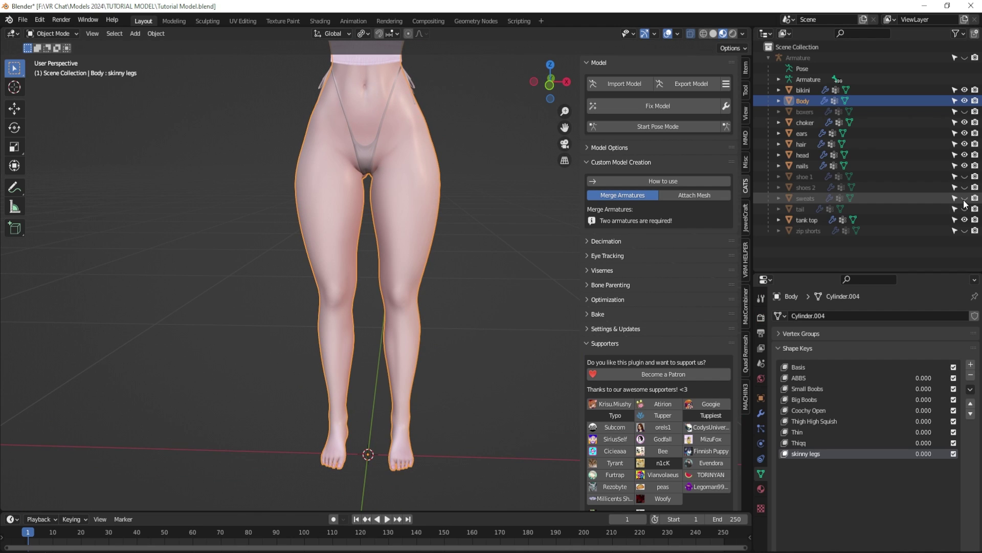
click(964, 198)
scroll(480, 209, down, 3)
scroll(487, 210, down, 2)
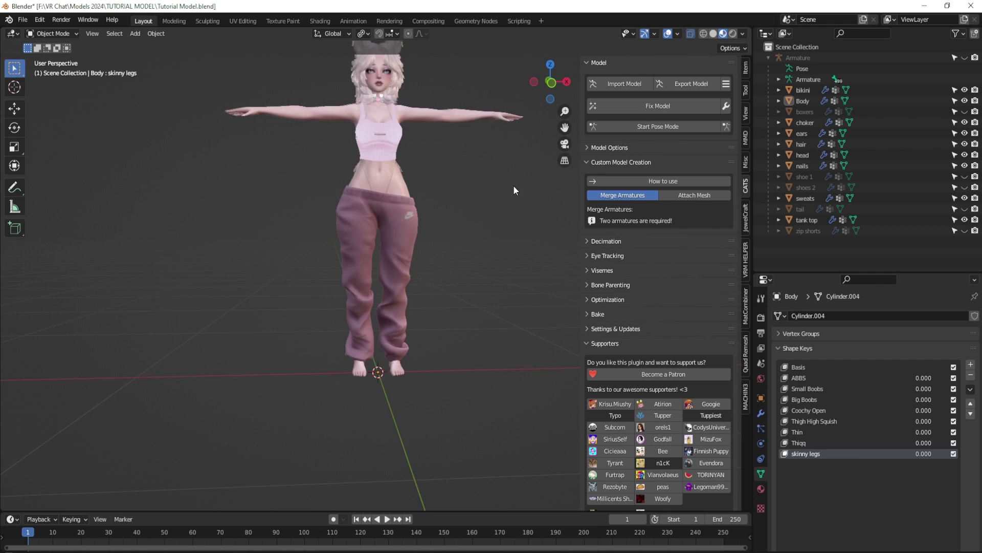
scroll(501, 207, up, 6)
scroll(409, 189, down, 5)
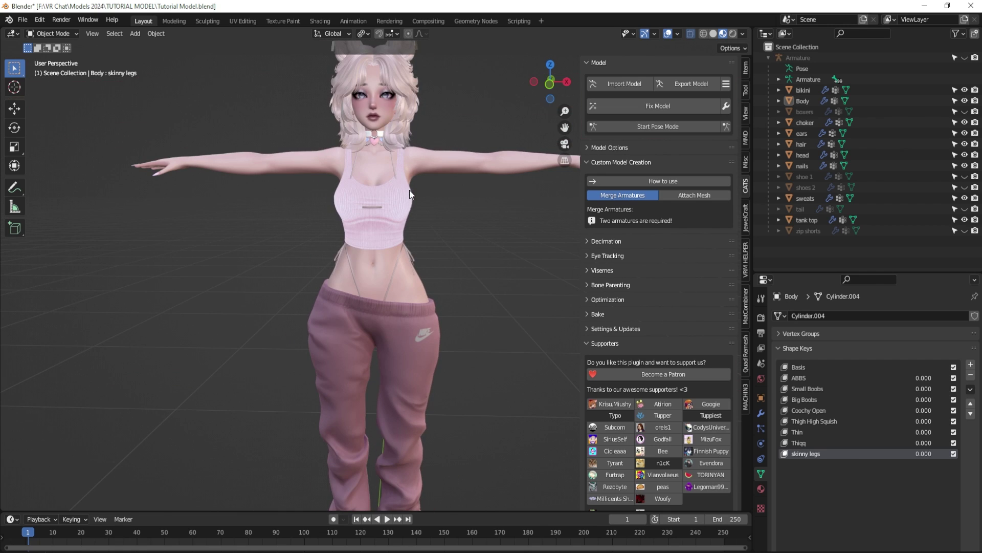
Check the extra shape key actions menu and set skinny legs to 0.948
click(970, 389)
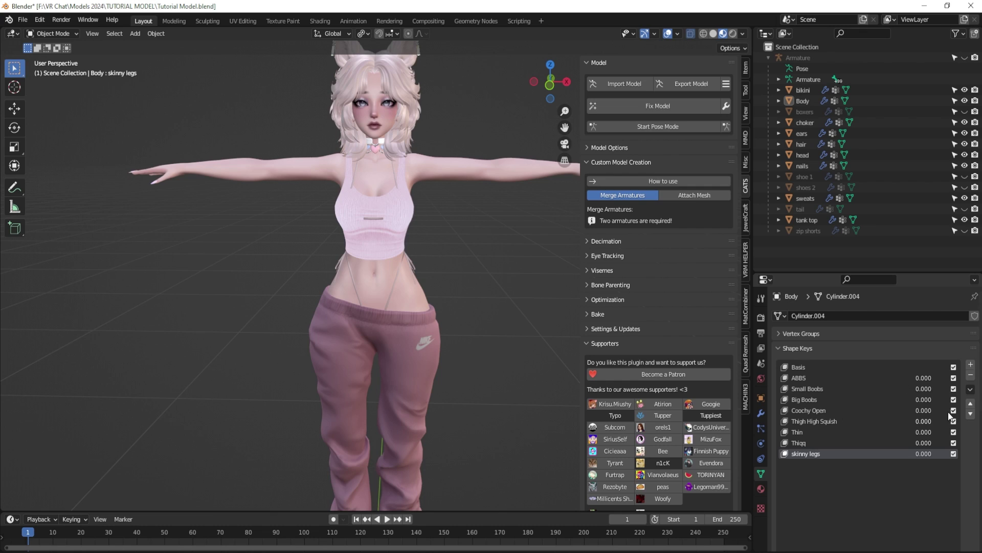
click(970, 389)
drag(924, 453, 948, 453)
Make Basis active, inspect the model, then reselect Body and activate Thigh High Squish
click(802, 368)
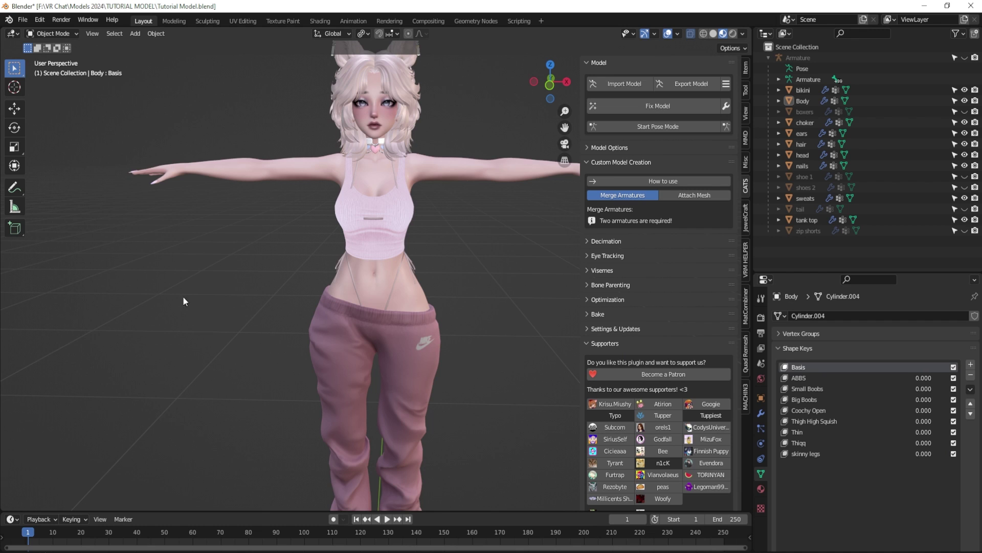
middle_drag(439, 246, 414, 247)
scroll(432, 243, down, 2)
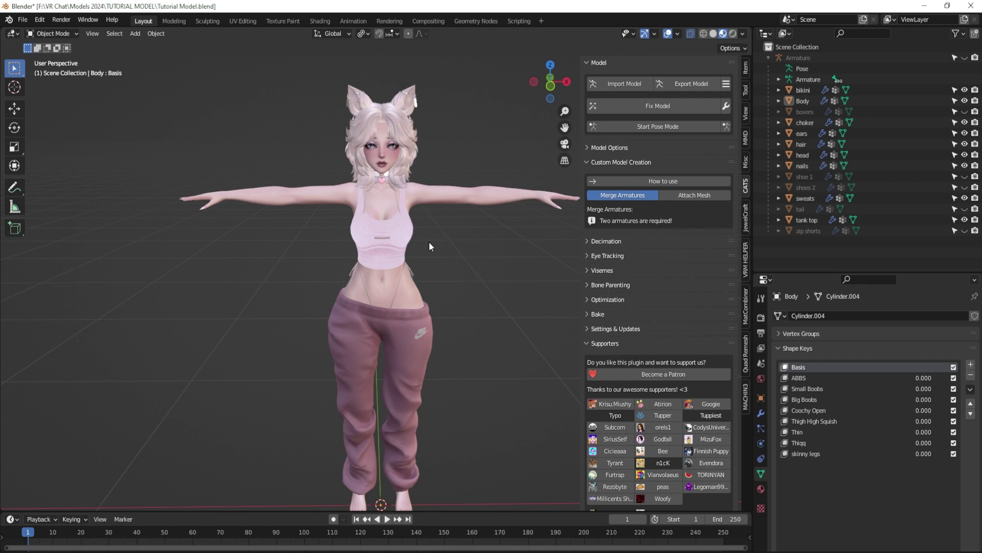
scroll(428, 241, up, 3)
middle_drag(412, 239, 408, 242)
scroll(408, 243, up, 3)
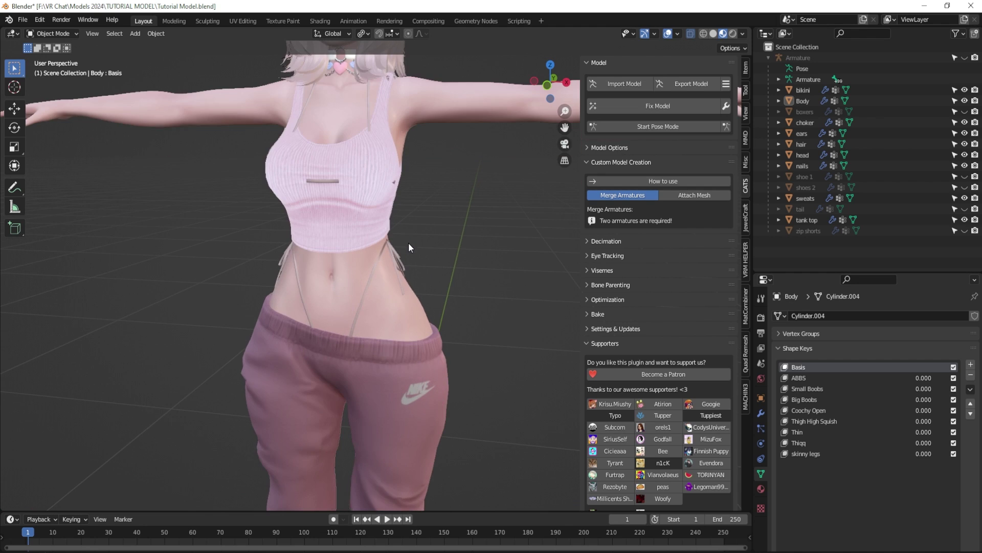
scroll(458, 312, down, 3)
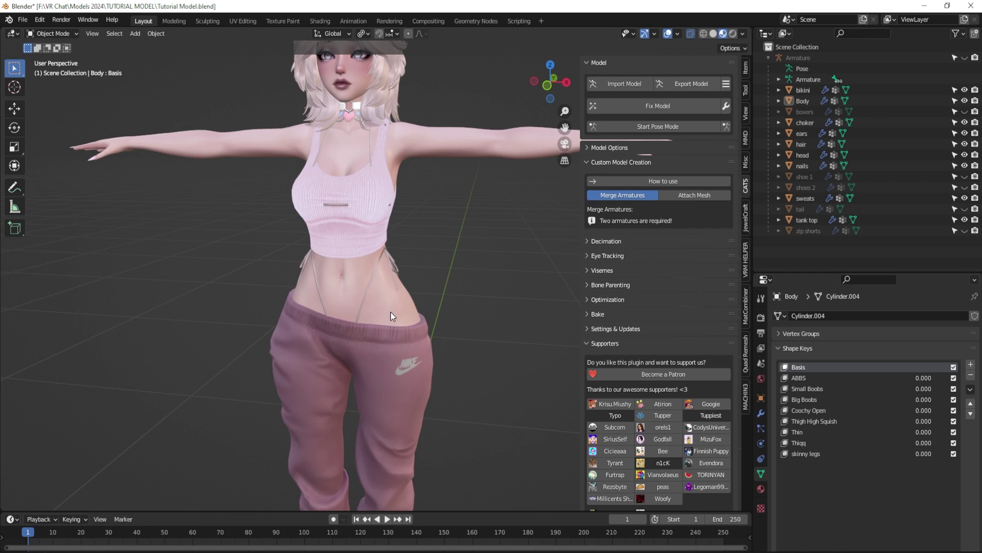
click(395, 311)
click(801, 423)
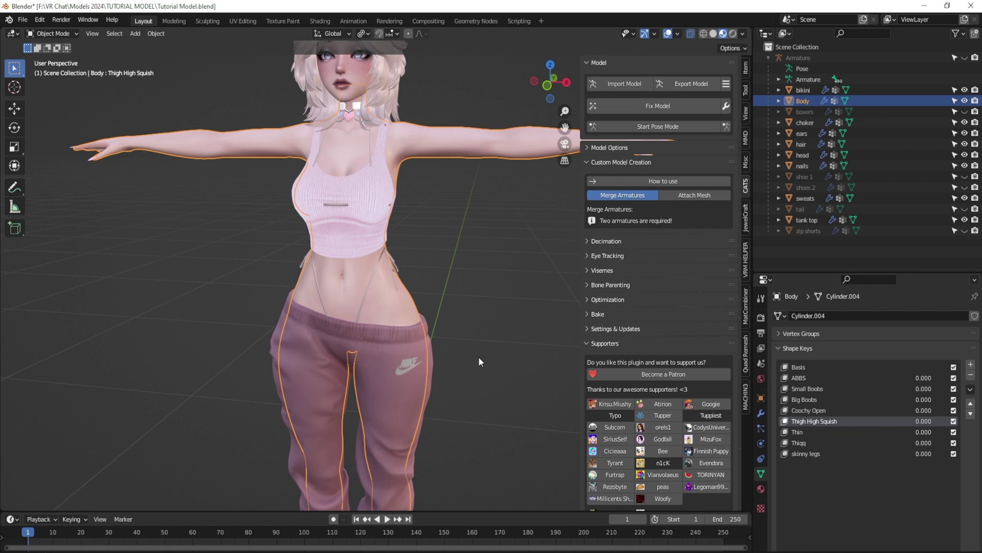
Toggle the Body mesh into Edit Mode and back to Object Mode, viewing the thighs
key(Tab)
scroll(472, 372, up, 2)
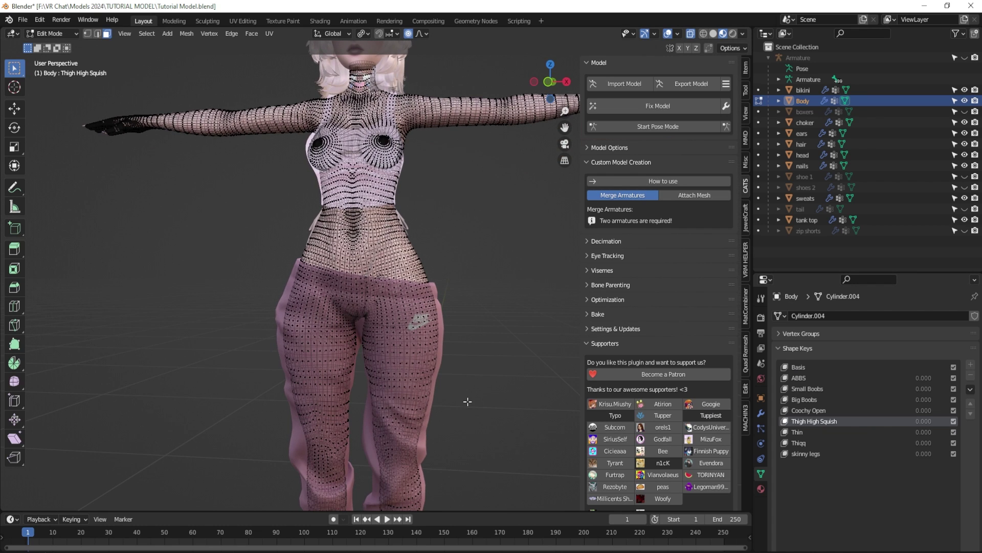
scroll(472, 372, up, 7)
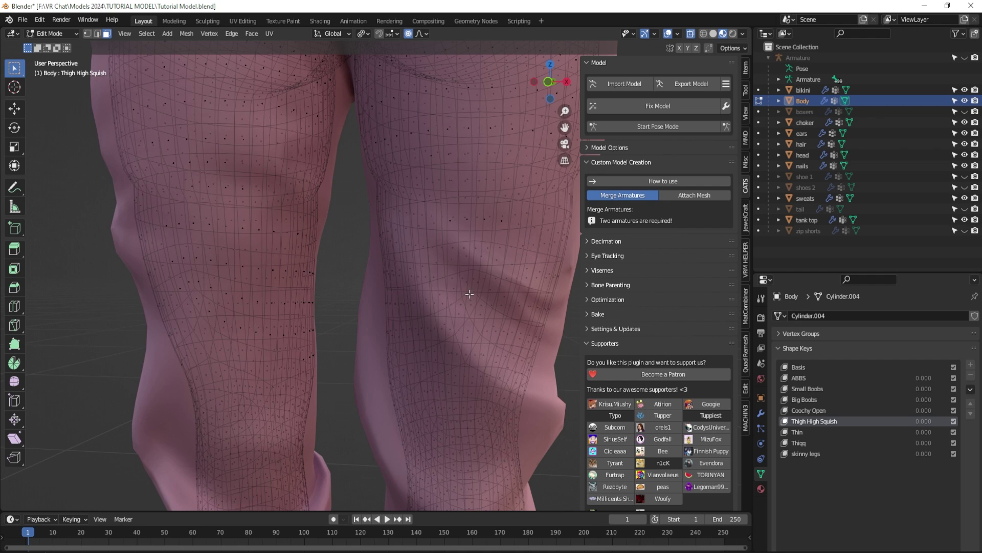
middle_drag(470, 294, 395, 286)
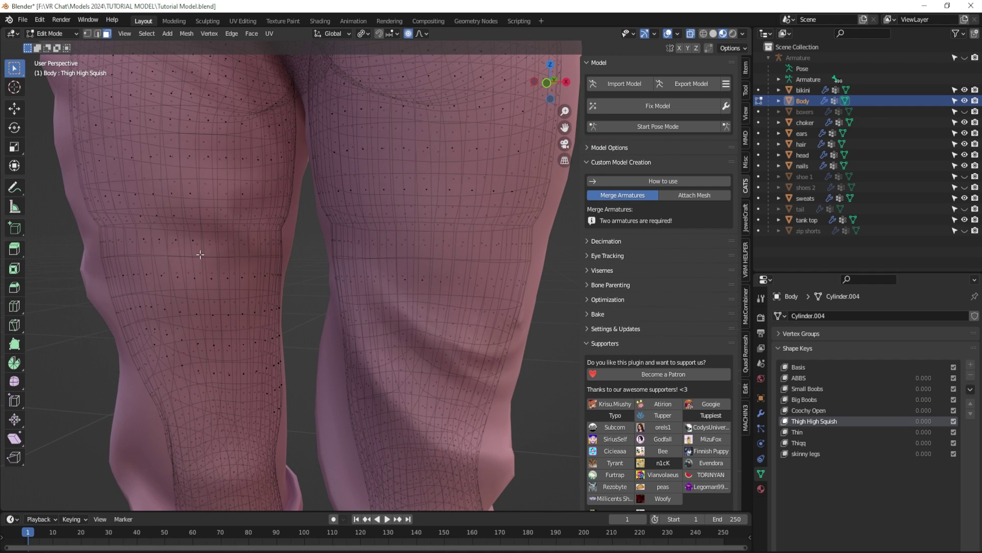
key(Tab)
scroll(393, 262, down, 5)
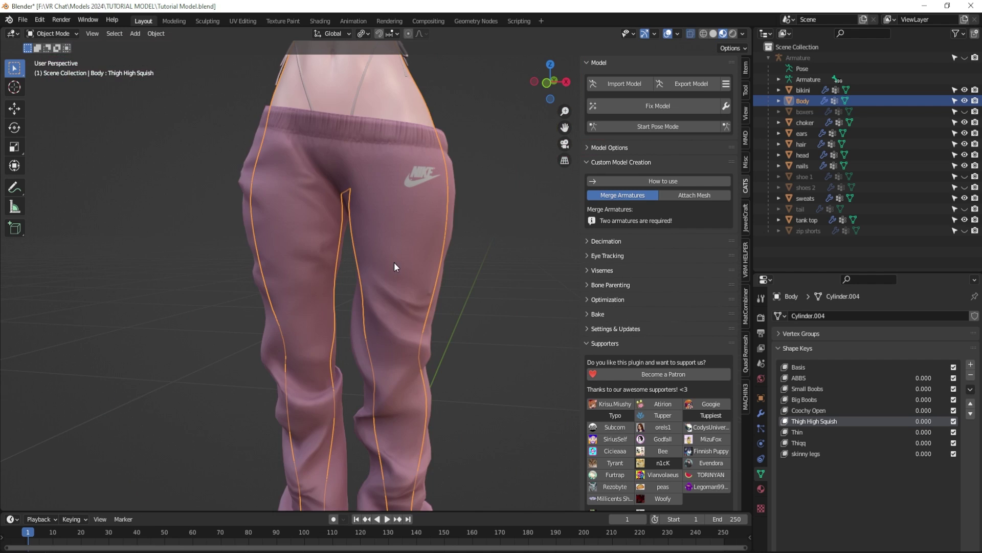
Hide the sweats again and return the skinny legs key to 1.000 on Body
click(412, 238)
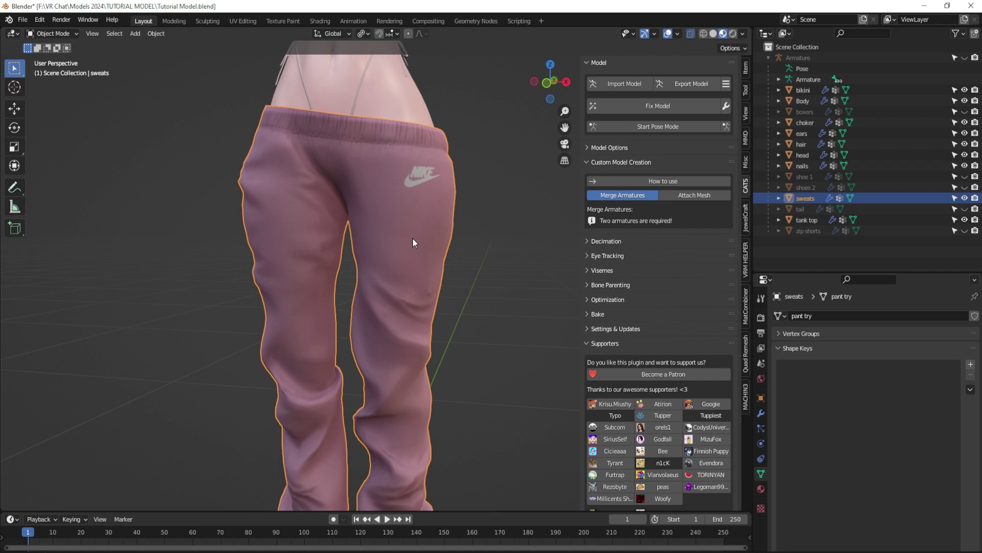
key(h)
click(419, 272)
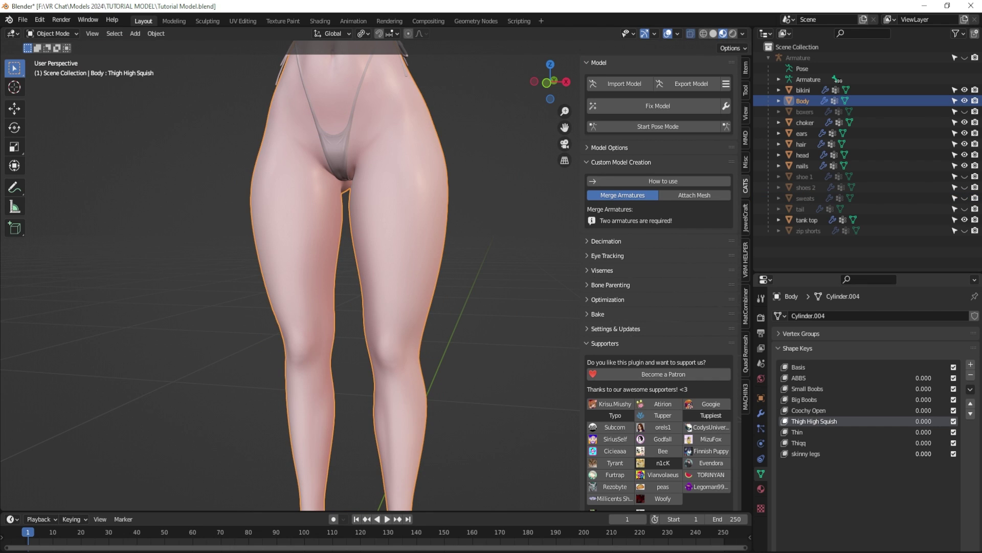
key(ctrl+shift+z)
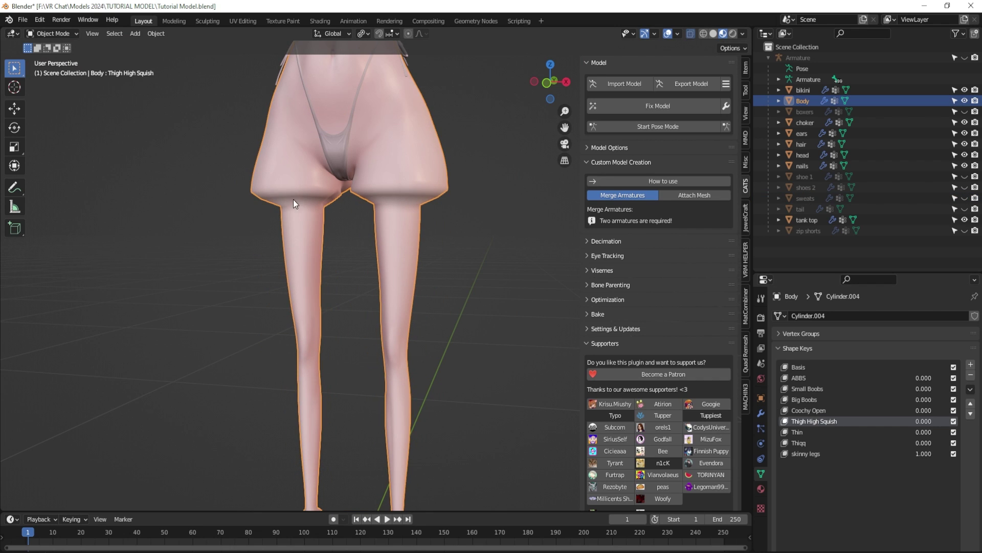
click(46, 33)
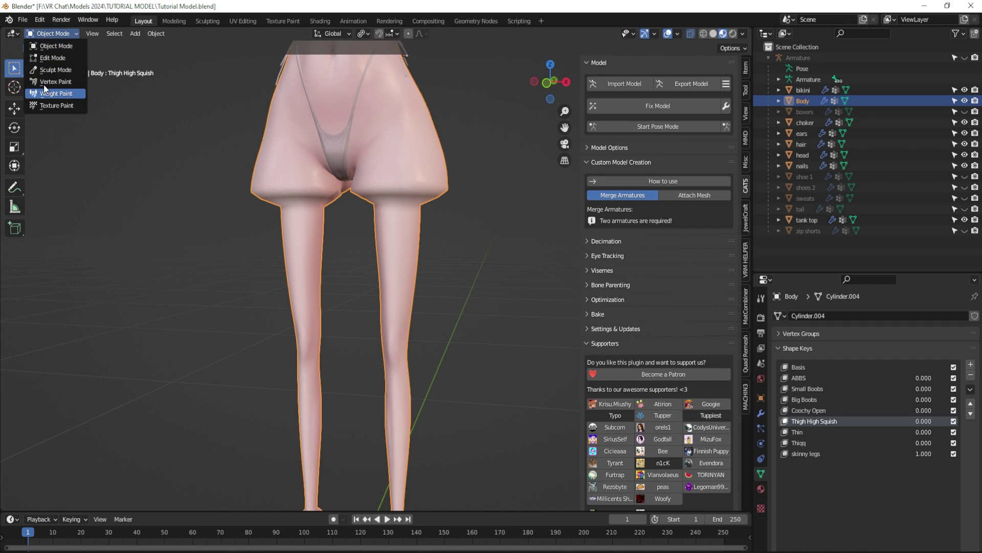
In Sculpt Mode on skinny legs, push the thighs and right leg leftward, then set the key to 0.649
click(50, 70)
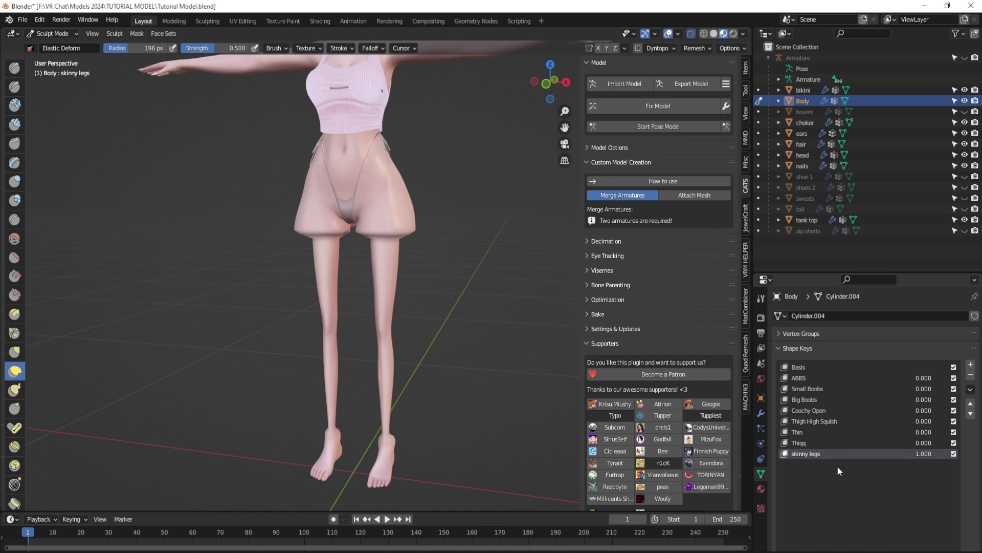
click(806, 453)
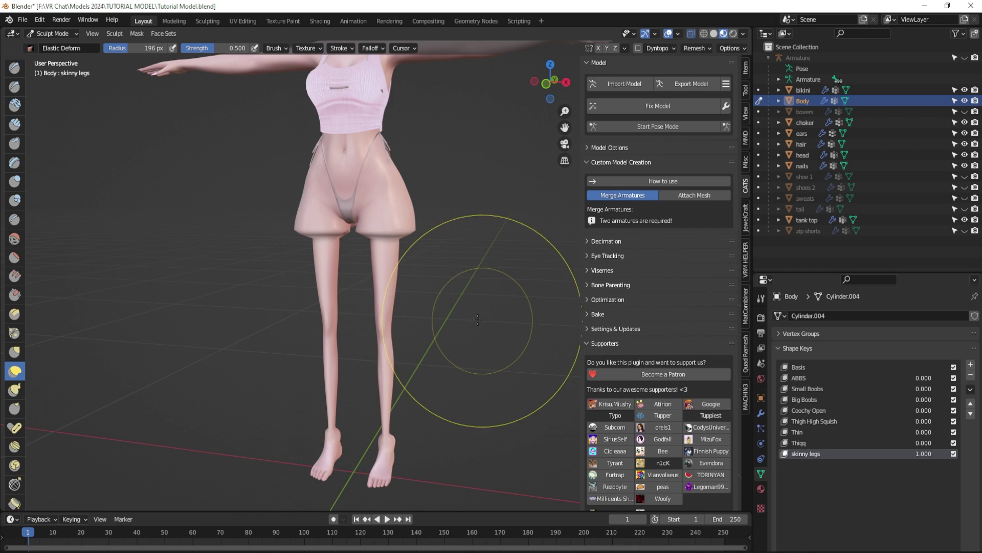
scroll(435, 328, up, 5)
mouse_move(461, 319)
middle_down()
mouse_move(419, 307)
mouse_move(508, 313)
middle_up()
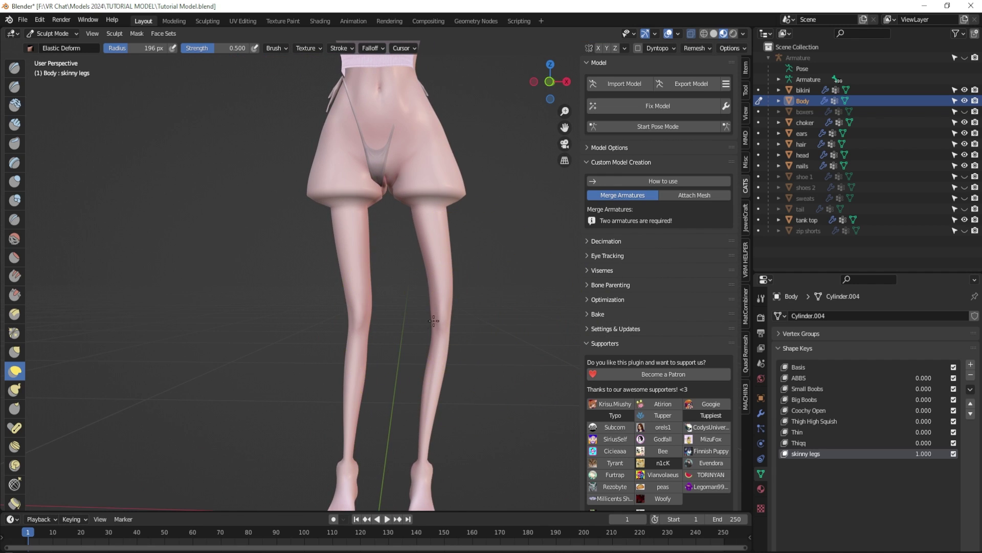
drag(460, 328, 433, 347)
drag(923, 454, 900, 454)
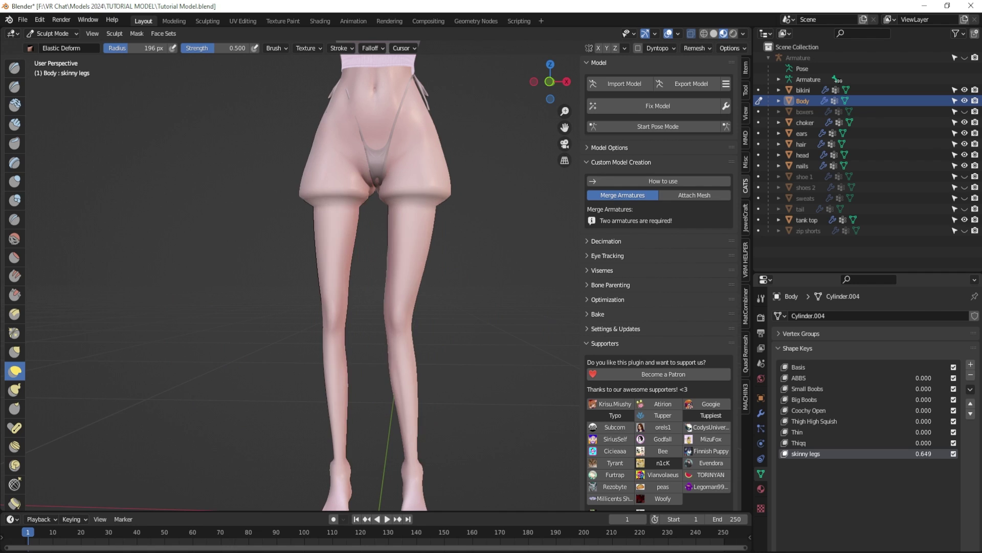